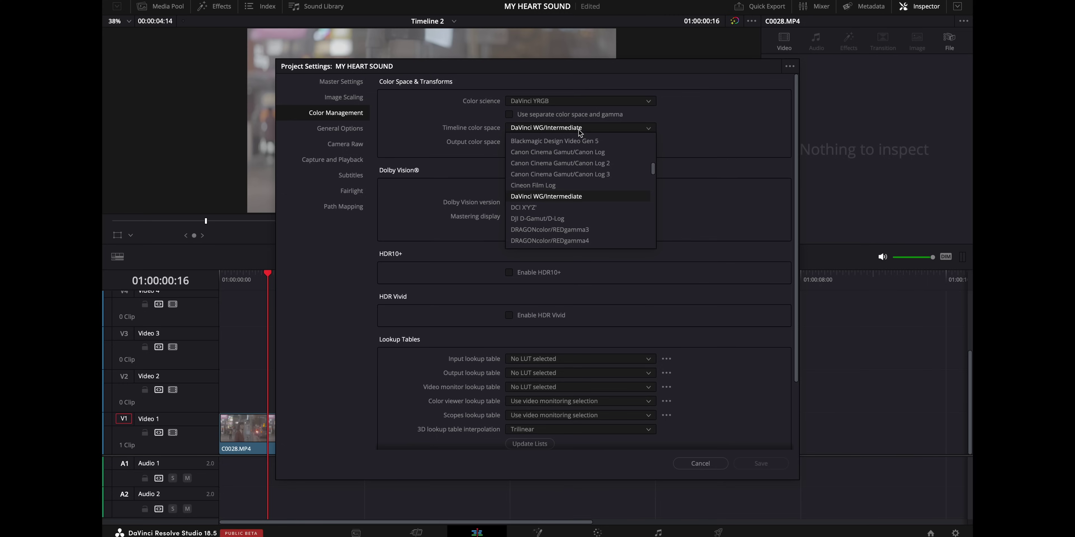
Step: Keep DaVinci WG/Intermediate as the timeline colour space and close Project Settings
{"action": "left_click", "coordinate": [574, 200]}
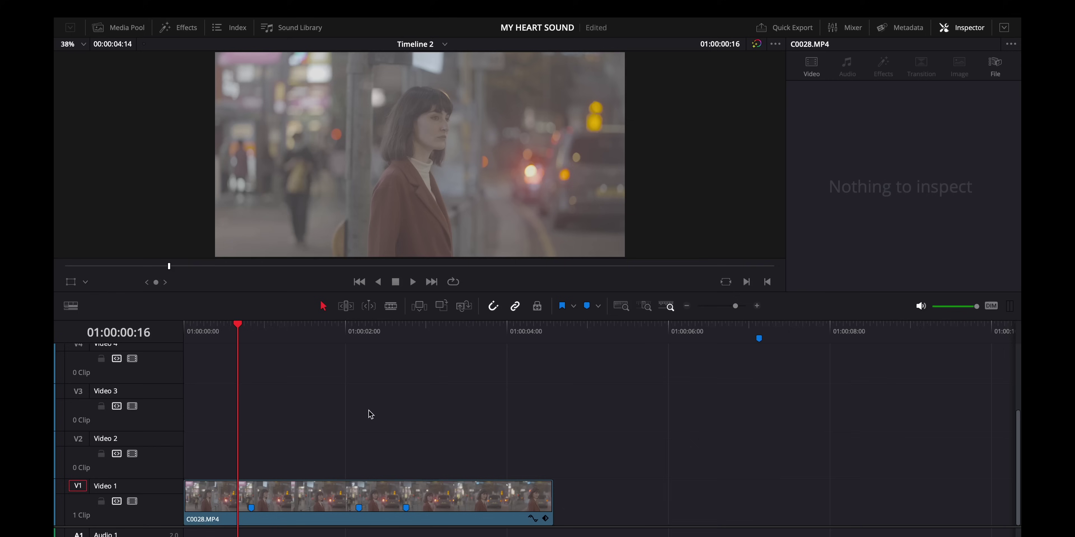
{"action": "left_click", "coordinate": [124, 7]}
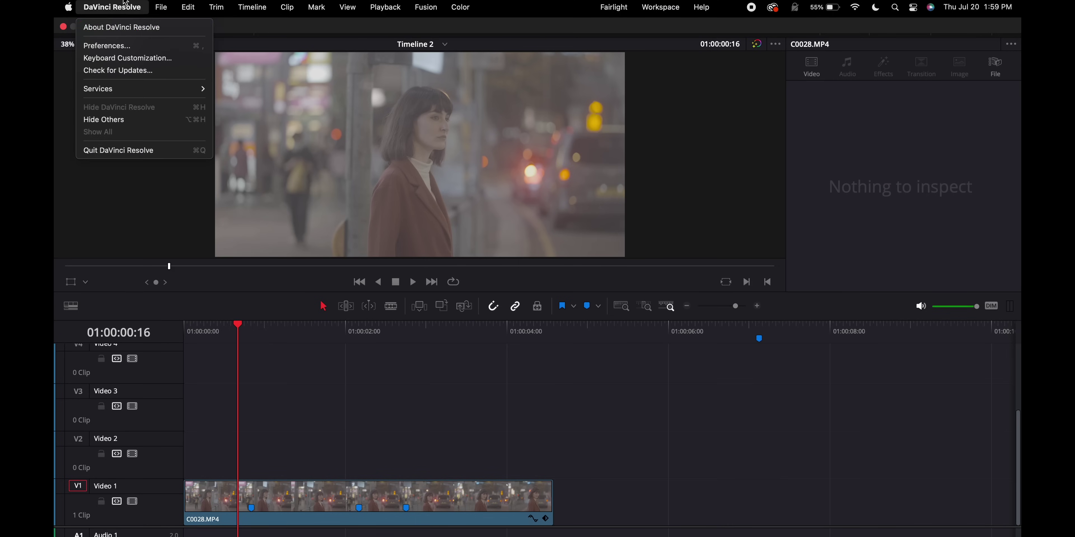
{"action": "left_click", "coordinate": [120, 46]}
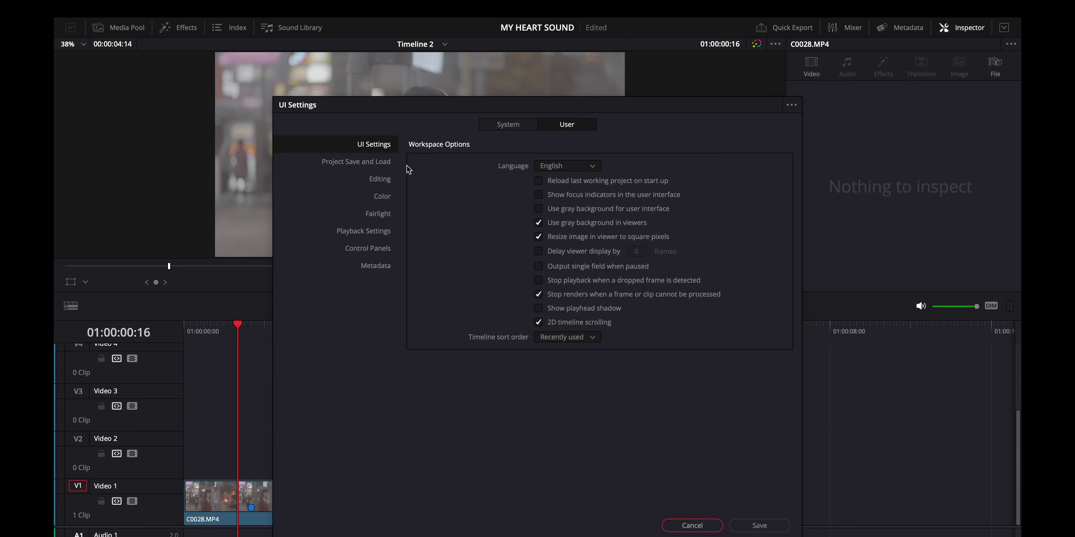
{"action": "left_click", "coordinate": [507, 125]}
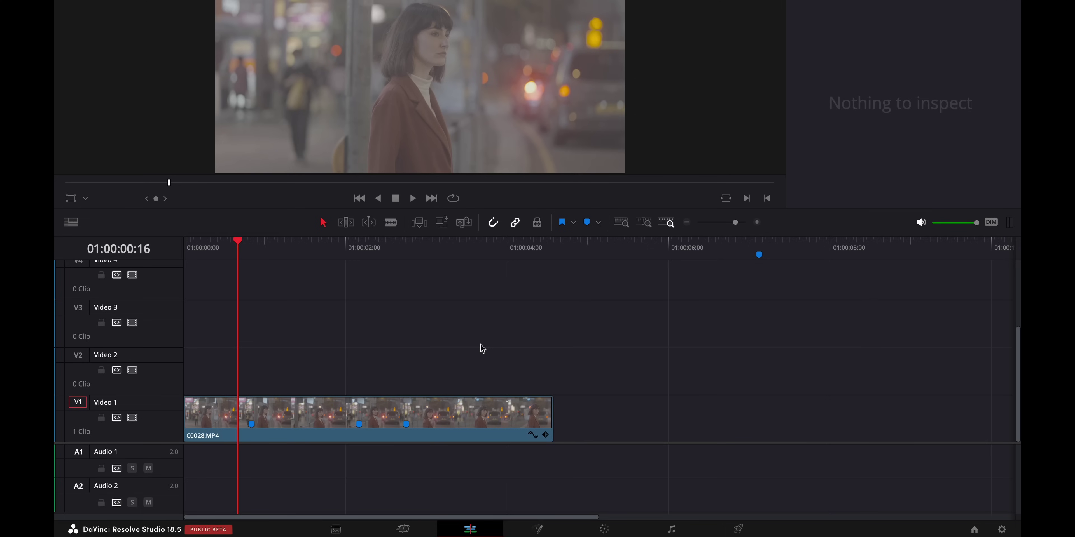
Step: On the Color page, about two seconds in, add corrector node 02 after node 01
{"action": "left_click", "coordinate": [605, 530]}
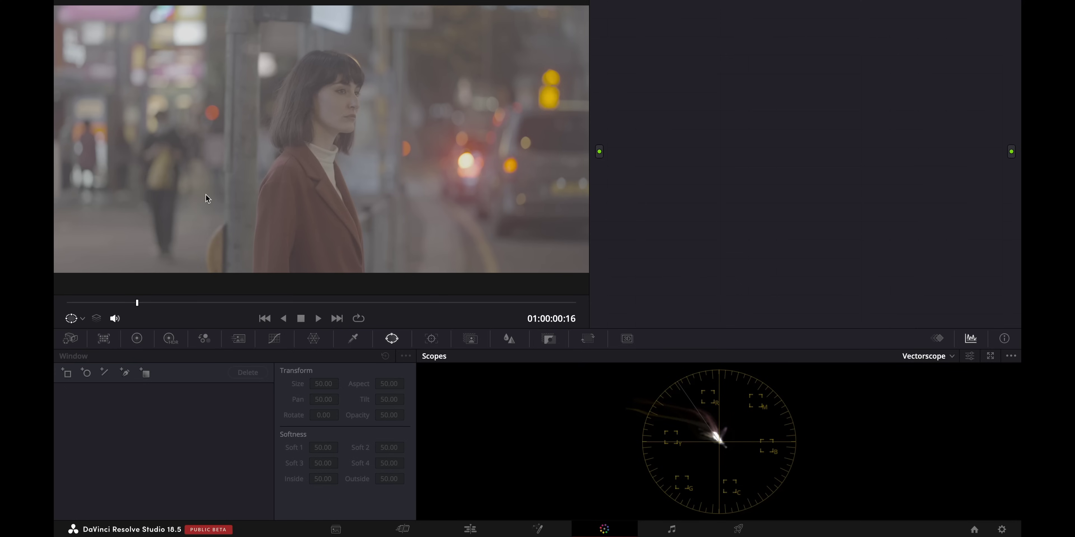
{"action": "mouse_move", "coordinate": [138, 303]}
{"action": "left_mouse_down"}
{"action": "mouse_move", "coordinate": [371, 303]}
{"action": "mouse_move", "coordinate": [283, 304]}
{"action": "mouse_move", "coordinate": [344, 305]}
{"action": "mouse_move", "coordinate": [310, 303]}
{"action": "left_mouse_up"}
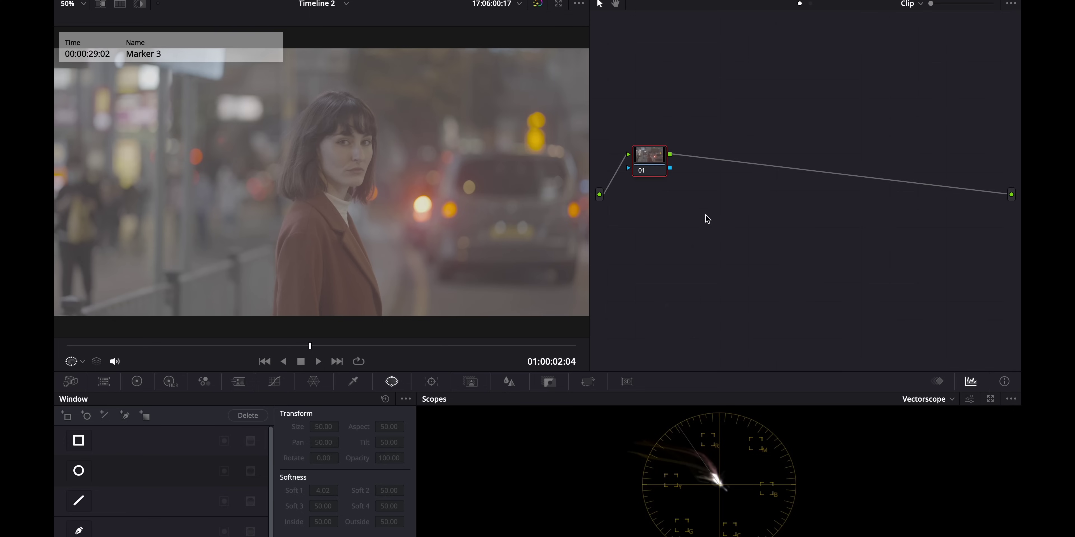
{"action": "right_click", "coordinate": [703, 173]}
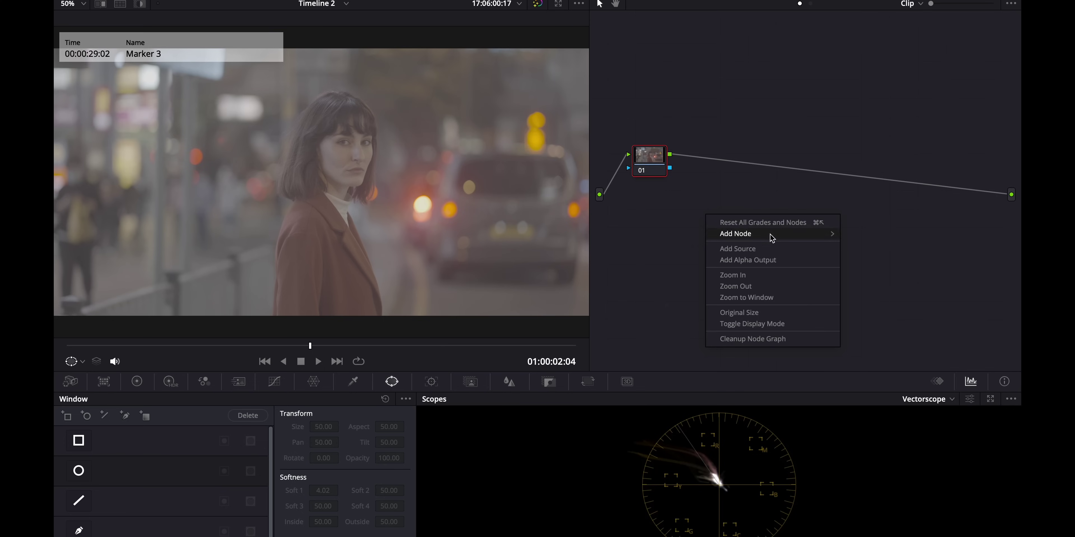
{"action": "left_click", "coordinate": [851, 234]}
{"action": "left_click_drag", "start_coordinate": [704, 219], "coordinate": [734, 158]}
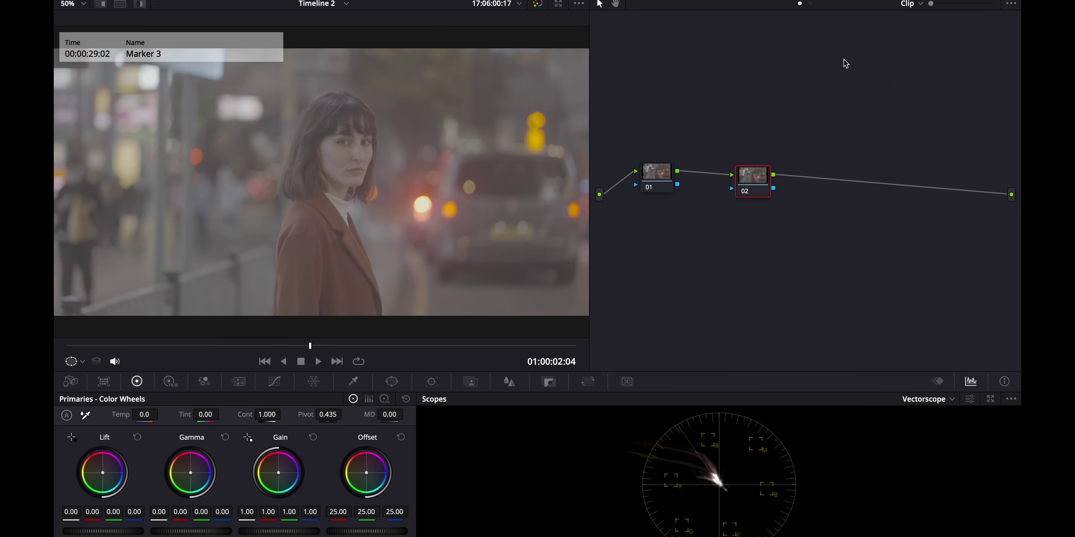
Step: Apply Color Space Transform to node 02 with input Sony S-Gamut3.Cine and gamma Sony S-Log3
{"action": "left_click", "coordinate": [951, 0]}
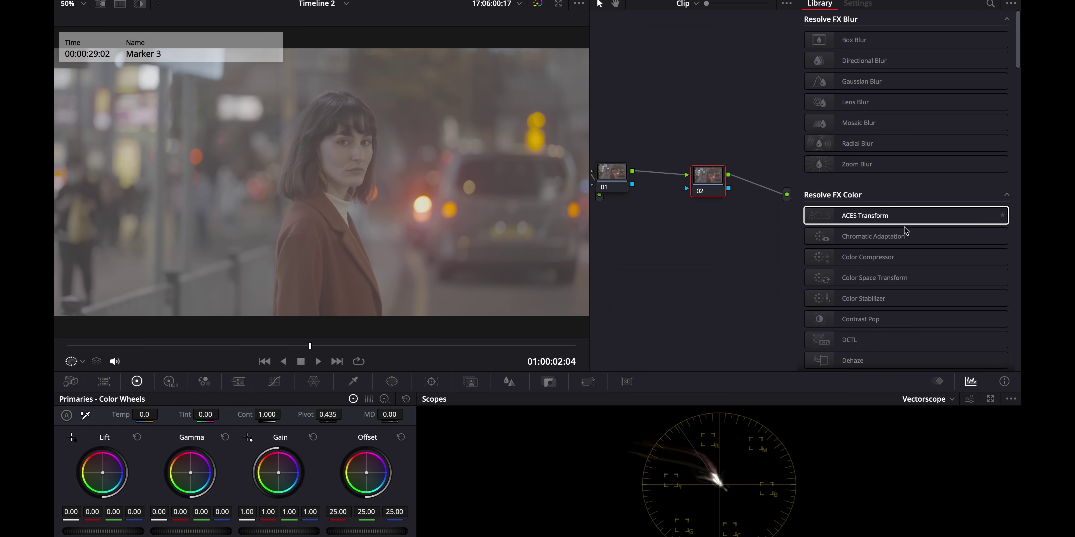
{"action": "left_click_drag", "start_coordinate": [821, 284], "coordinate": [715, 180]}
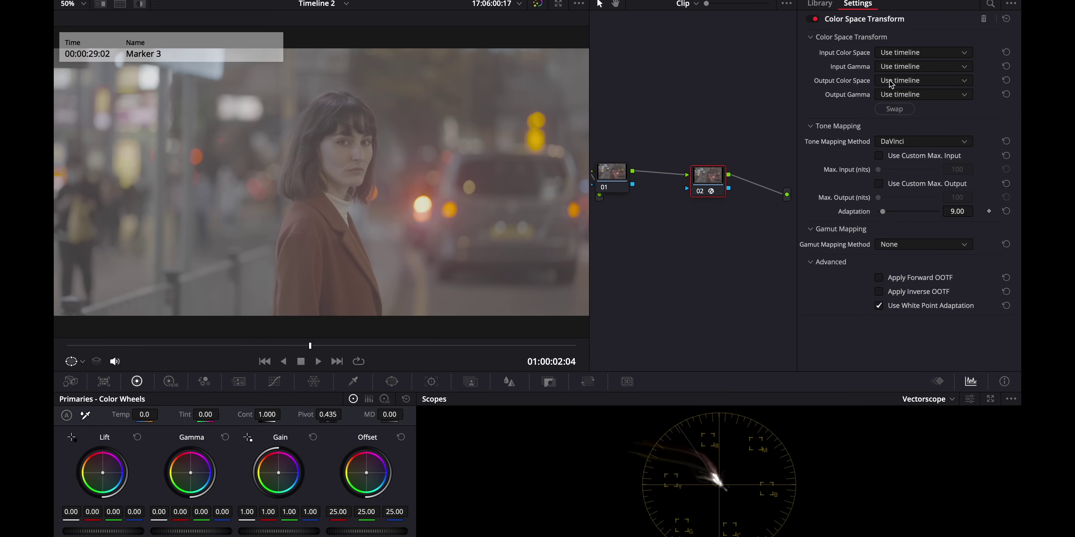
{"action": "left_click", "coordinate": [897, 54]}
{"action": "scroll", "coordinate": [916, 134], "scroll_direction": "down", "scroll_amount": 5}
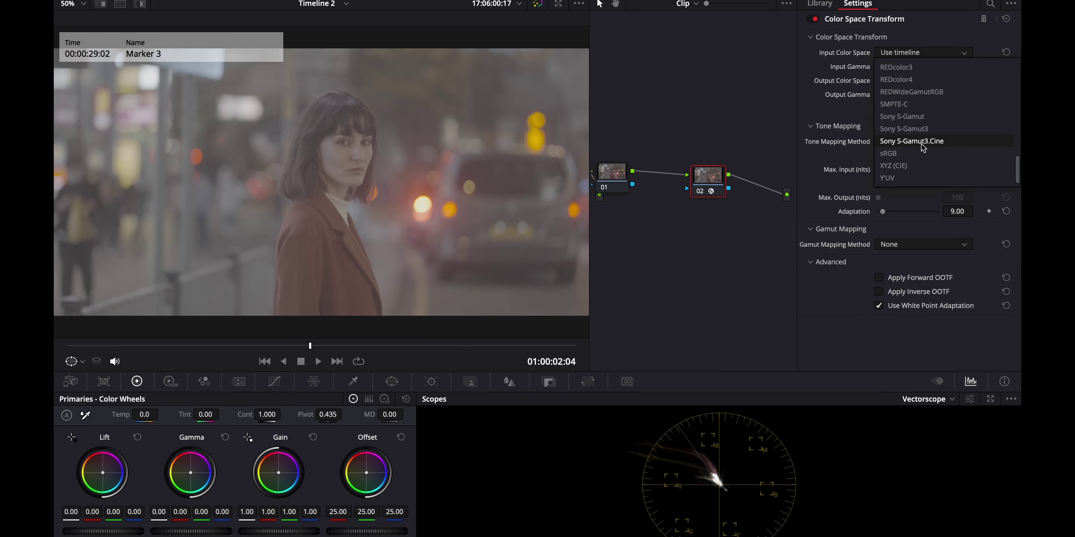
{"action": "left_click", "coordinate": [939, 142]}
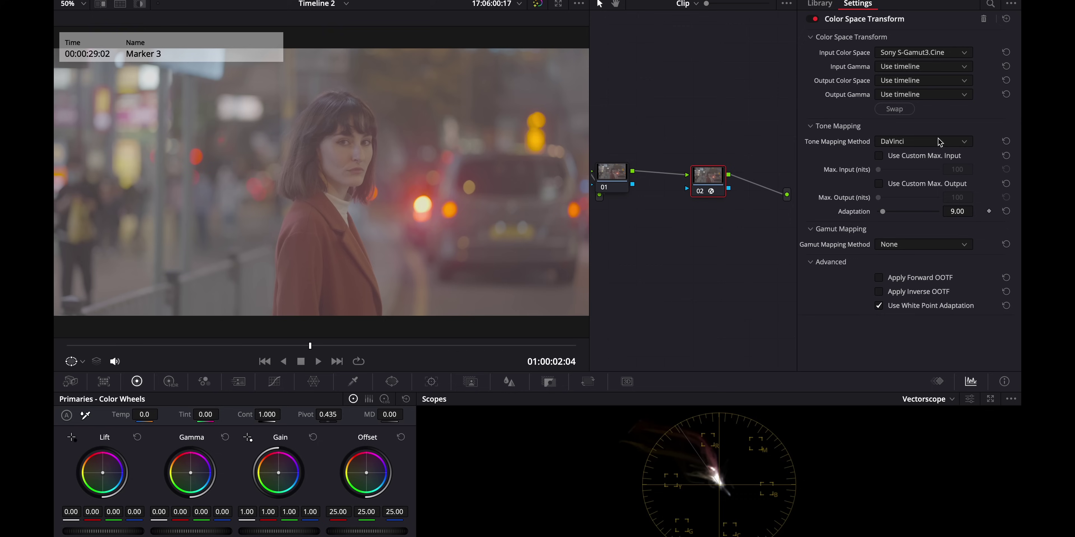
{"action": "left_click", "coordinate": [897, 66]}
{"action": "scroll", "coordinate": [921, 144], "scroll_direction": "down", "scroll_amount": 5}
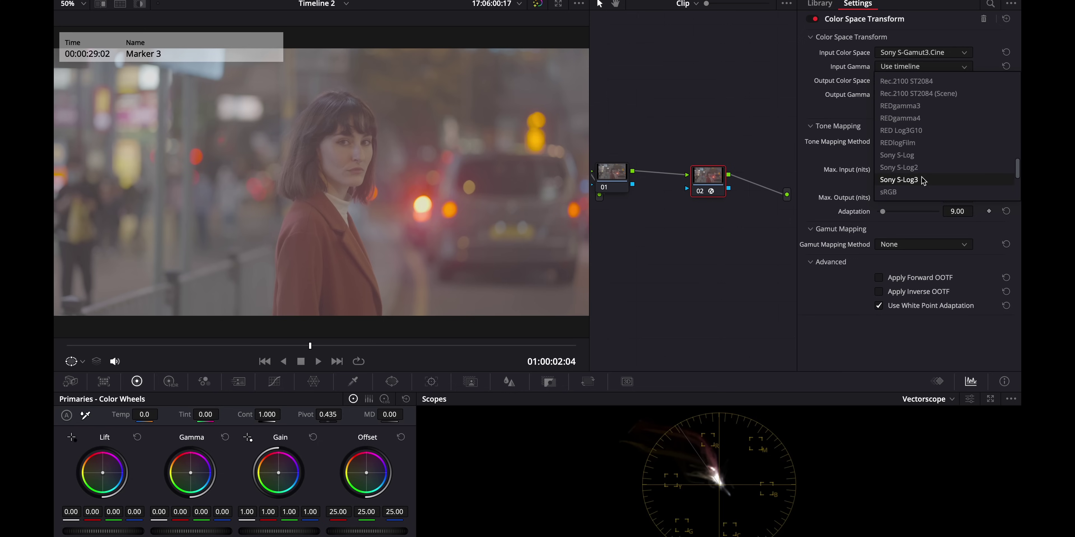
{"action": "left_click", "coordinate": [901, 181]}
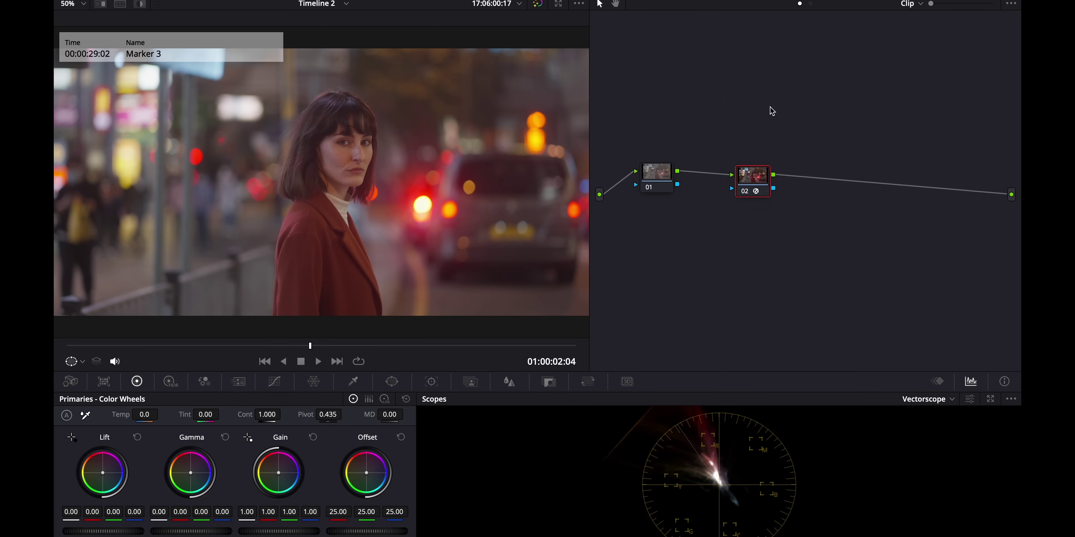
Step: Reset node 02's grade and apply the Tungsten A7s3 LUT from the SLog3 folder
{"action": "right_click", "coordinate": [743, 179]}
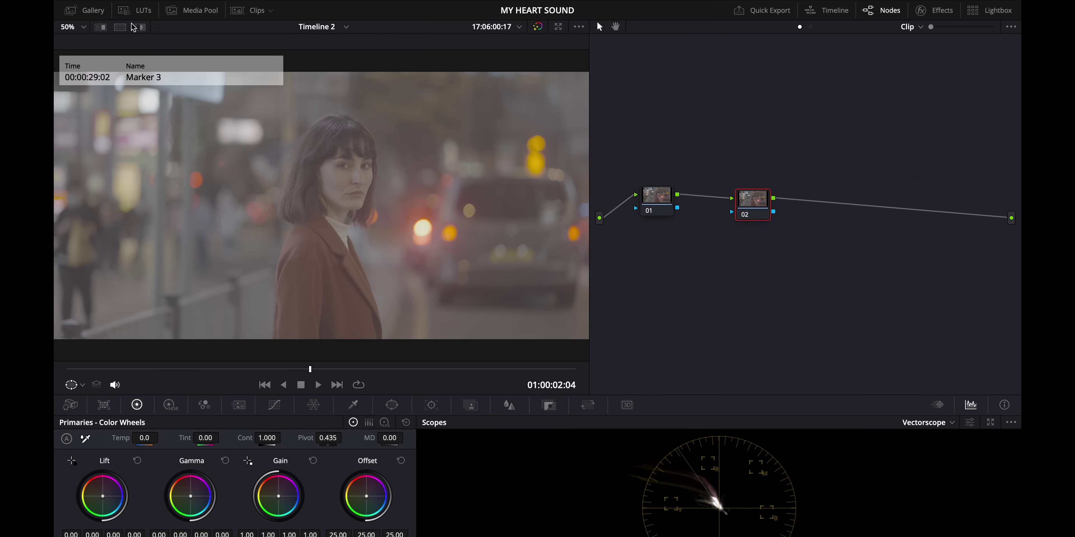
{"action": "left_click", "coordinate": [134, 10]}
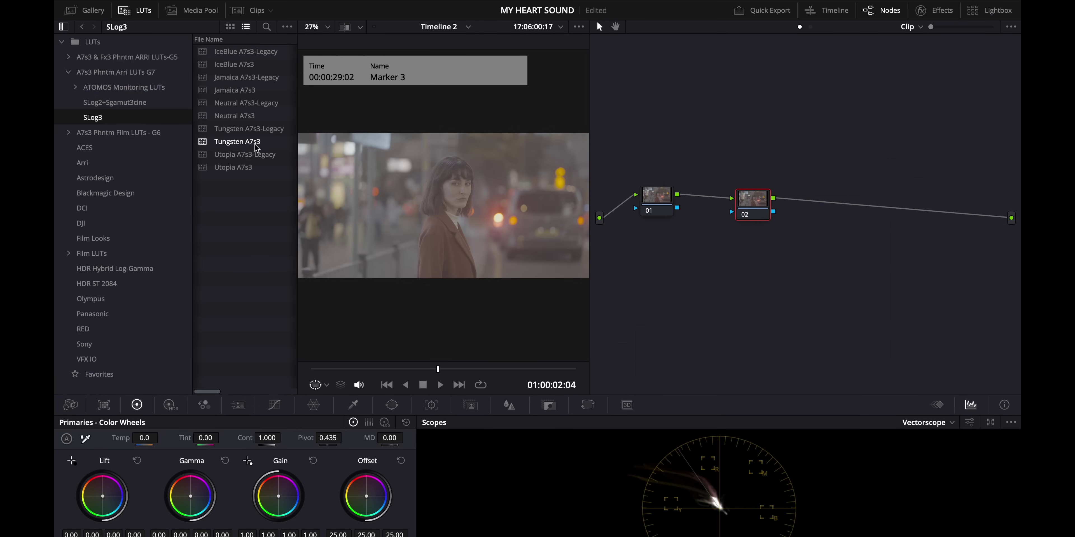
{"action": "left_click_drag", "start_coordinate": [239, 119], "coordinate": [751, 175]}
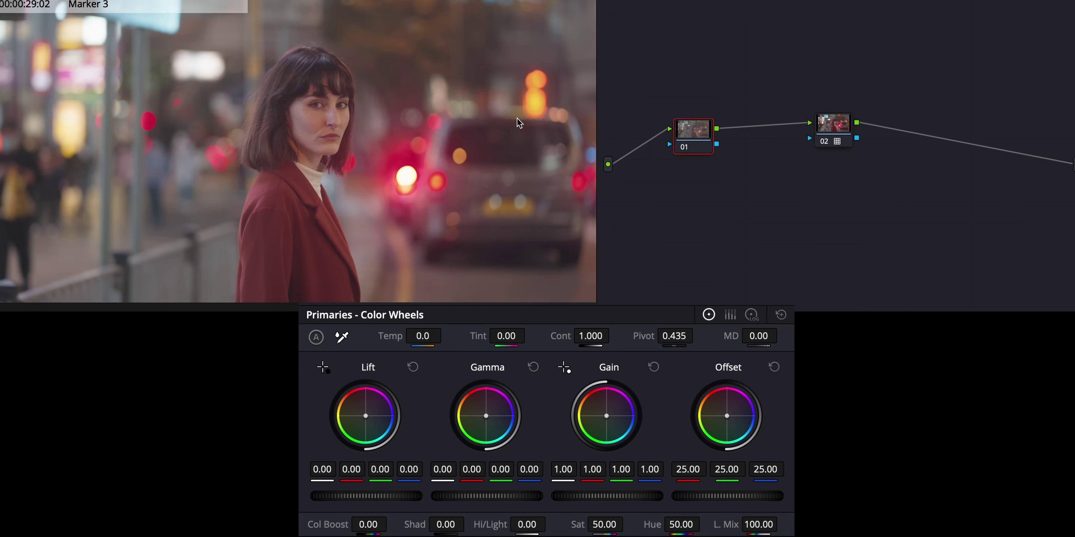
Step: Lower node 01's Offset to 14.66 red, 13.38 green and 12.42 blue
{"action": "left_click_drag", "start_coordinate": [691, 137], "coordinate": [697, 128]}
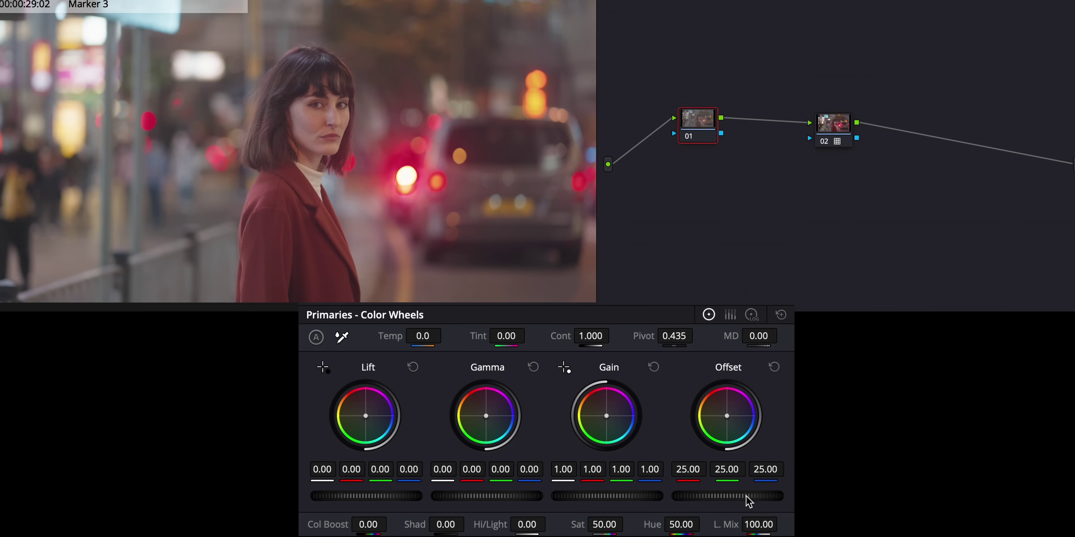
{"action": "left_click_drag", "start_coordinate": [758, 496], "coordinate": [680, 497]}
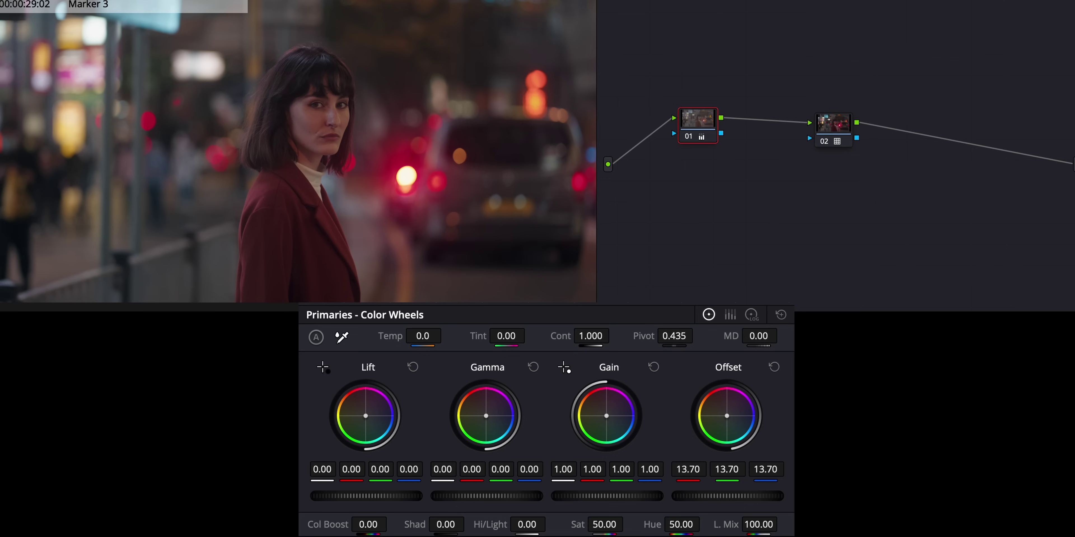
{"action": "left_click_drag", "start_coordinate": [767, 466], "coordinate": [771, 469]}
{"action": "left_click_drag", "start_coordinate": [766, 468], "coordinate": [751, 469]}
{"action": "left_click_drag", "start_coordinate": [699, 466], "coordinate": [752, 471]}
Step: White-balance node 01 from her white collar, then set Temp -600 and Tint -3.78
{"action": "left_click", "coordinate": [343, 339]}
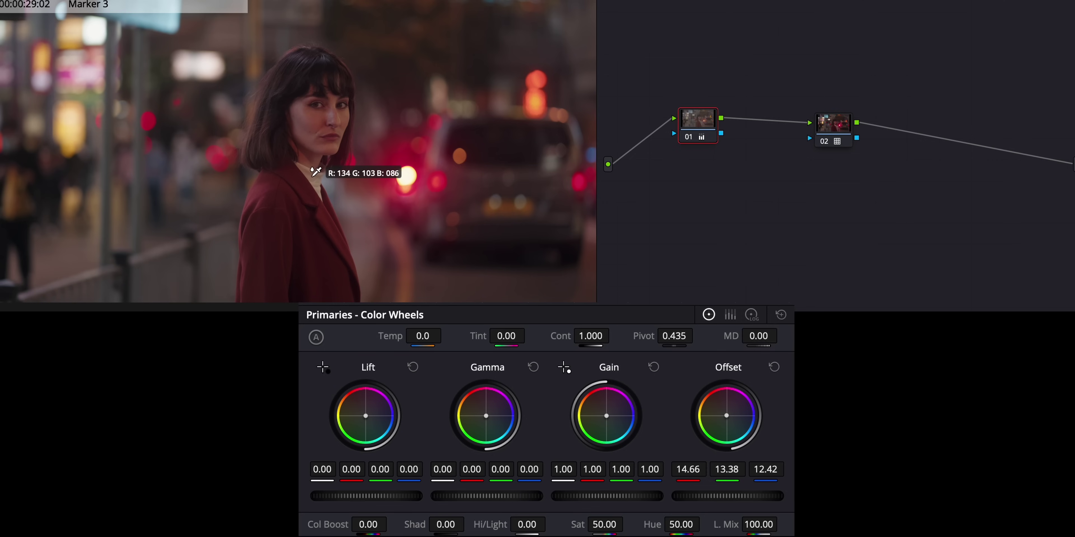
{"action": "left_click", "coordinate": [315, 172]}
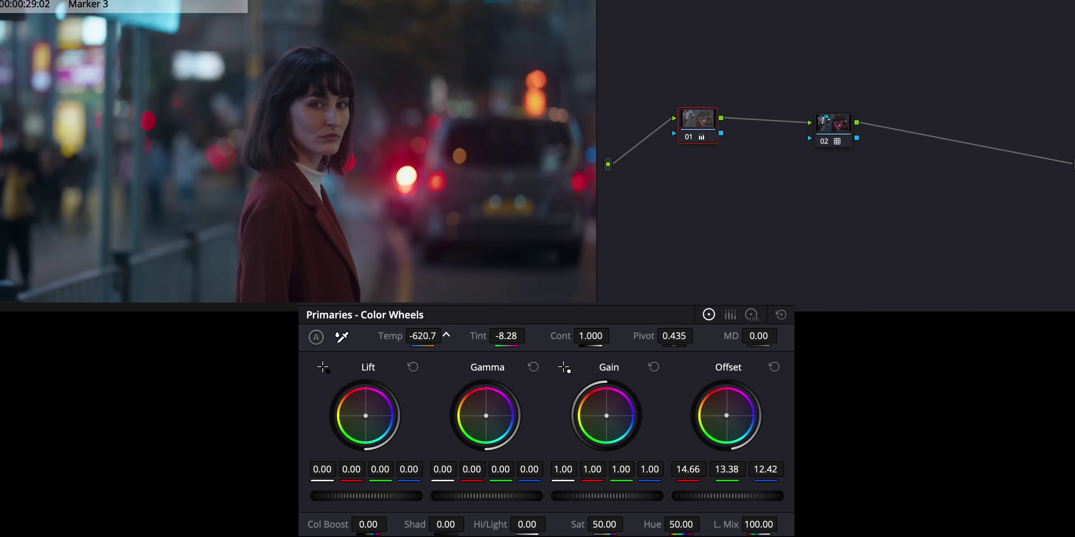
{"action": "double_click", "coordinate": [447, 336]}
{"action": "type", "text": "-600"}
{"action": "key", "text": "Return"}
{"action": "left_click_drag", "start_coordinate": [506, 336], "coordinate": [529, 334]}
{"action": "left_click_drag", "start_coordinate": [530, 335], "coordinate": [530, 335]}
Step: Set node 01's Contrast to 1.060, Pivot 0.403 and Midtone Detail 12
{"action": "left_click", "coordinate": [587, 336]}
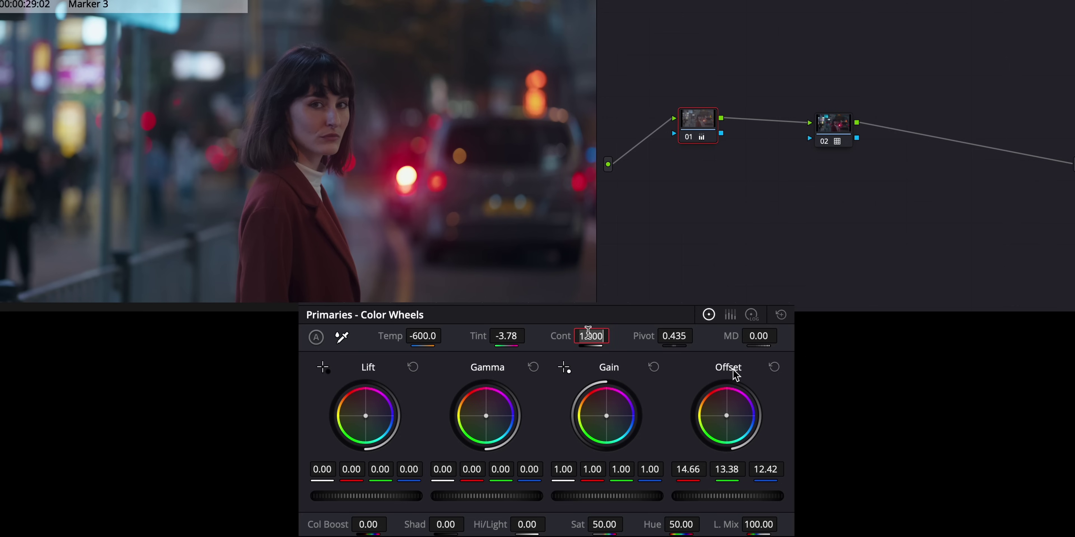
{"action": "type", "text": "1.060"}
{"action": "key", "text": "Return"}
{"action": "left_click_drag", "start_coordinate": [590, 336], "coordinate": [613, 335]}
{"action": "left_click_drag", "start_coordinate": [591, 336], "coordinate": [595, 336]}
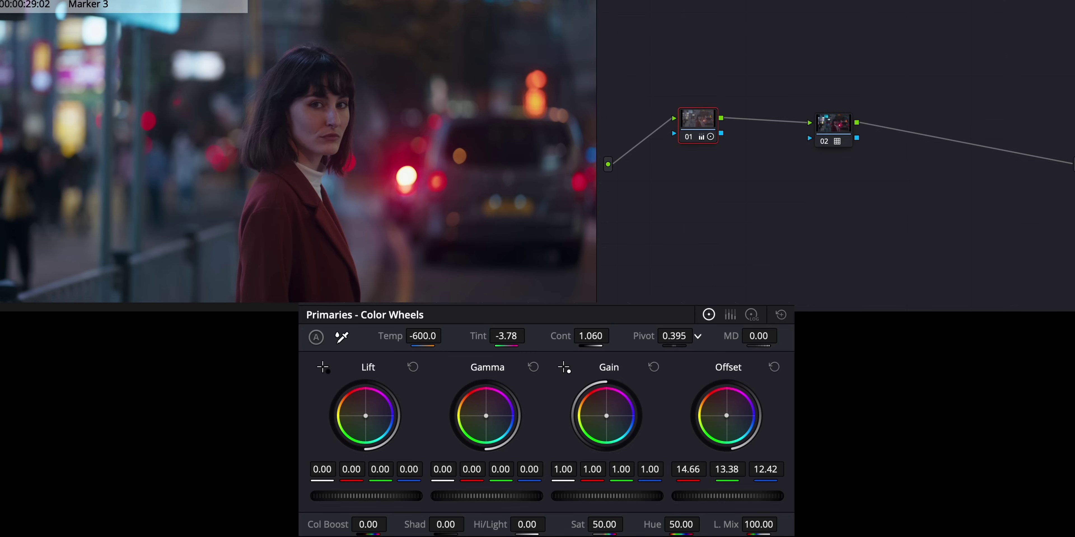
{"action": "left_click_drag", "start_coordinate": [674, 336], "coordinate": [676, 335]}
{"action": "type", "text": "12"}
{"action": "key", "text": "Return"}
Step: After comparing node 01 on and off, raise Gain to 1.07 and lower Gamma and Lift to -0.02
{"action": "left_click", "coordinate": [688, 138]}
{"action": "left_click", "coordinate": [687, 139]}
{"action": "left_click", "coordinate": [687, 139]}
{"action": "left_click", "coordinate": [687, 139]}
{"action": "left_click_drag", "start_coordinate": [591, 505], "coordinate": [608, 503]}
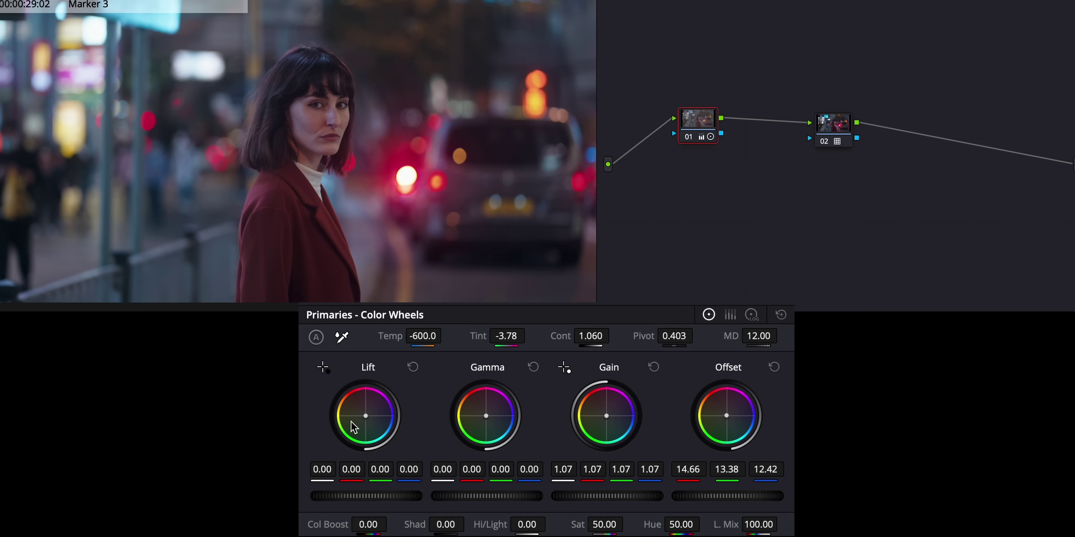
{"action": "left_click_drag", "start_coordinate": [612, 496], "coordinate": [613, 495]}
{"action": "left_click_drag", "start_coordinate": [509, 499], "coordinate": [489, 499]}
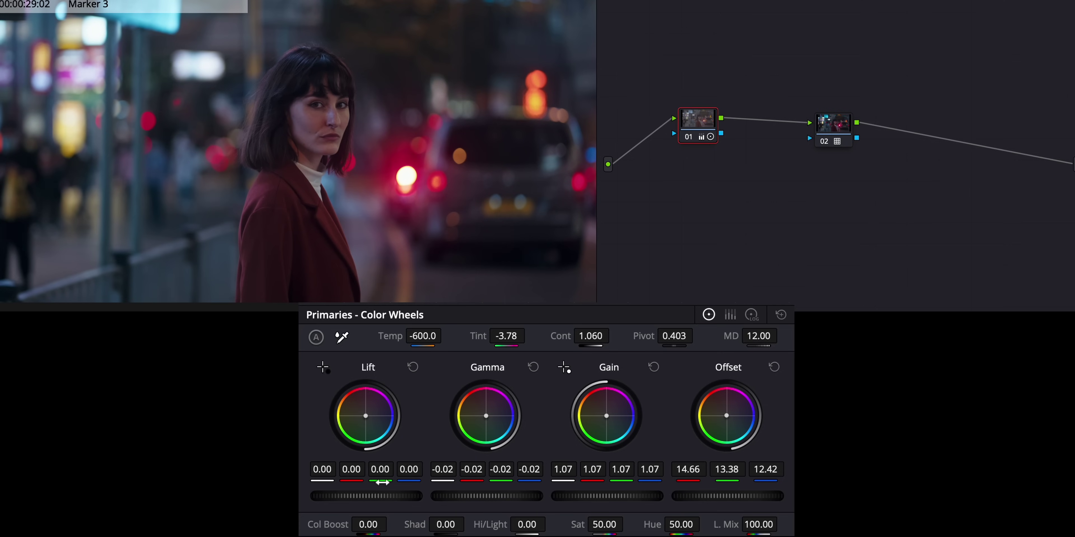
{"action": "left_click_drag", "start_coordinate": [366, 496], "coordinate": [404, 495]}
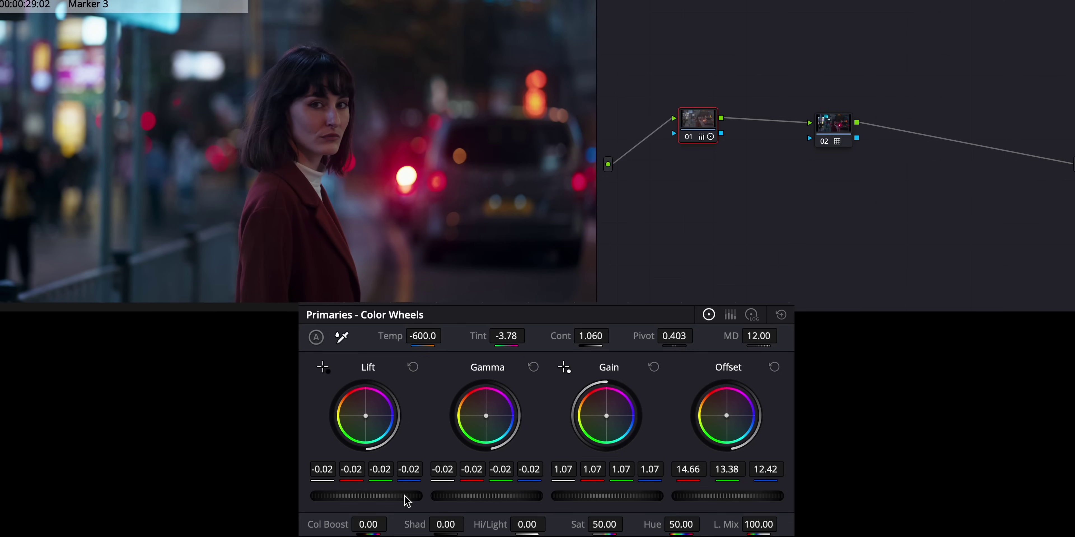
Step: Set node 01's Color Boost to 5, Shadows -2 and Highlights 5.5
{"action": "left_click", "coordinate": [369, 525]}
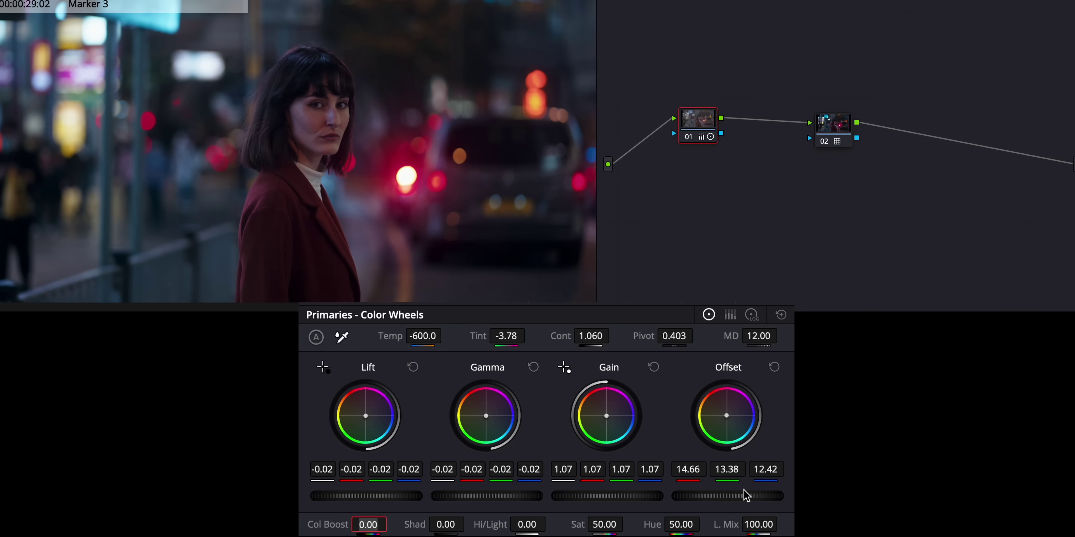
{"action": "type", "text": "5"}
{"action": "key", "text": "Return"}
{"action": "left_click_drag", "start_coordinate": [445, 524], "coordinate": [469, 524]}
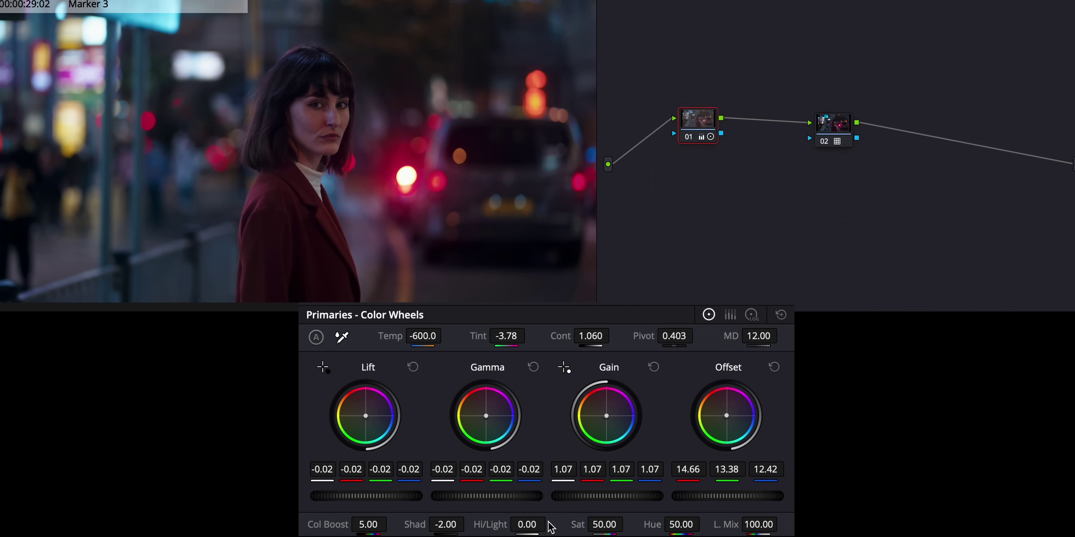
{"action": "left_click_drag", "start_coordinate": [526, 525], "coordinate": [551, 525]}
Step: Compare node 01 on and off, then bring up the HDR colour wheels
{"action": "left_click", "coordinate": [689, 136]}
{"action": "left_click", "coordinate": [689, 137]}
{"action": "left_click", "coordinate": [688, 137]}
{"action": "left_click", "coordinate": [689, 136]}
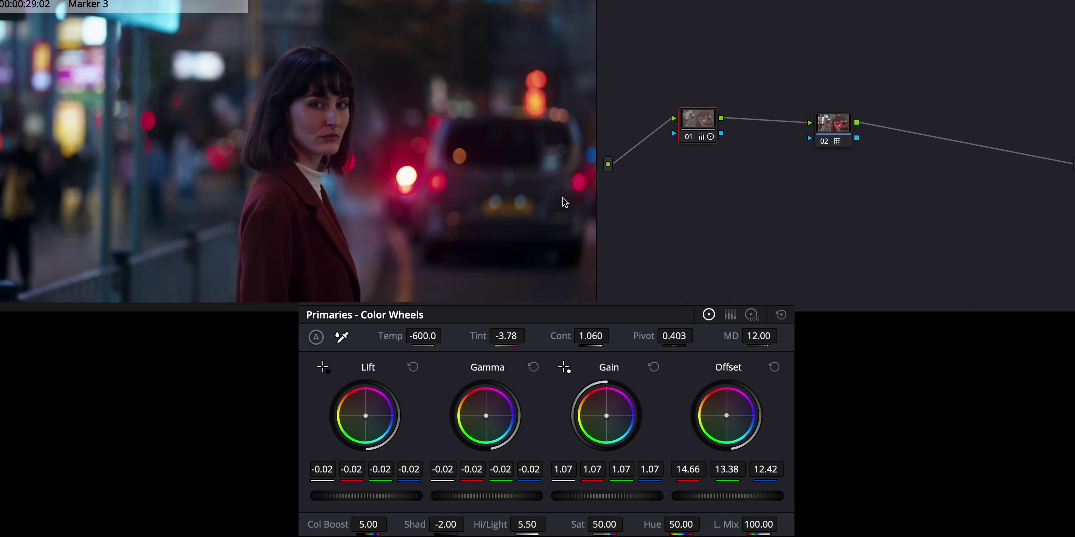
{"action": "left_click", "coordinate": [456, 291]}
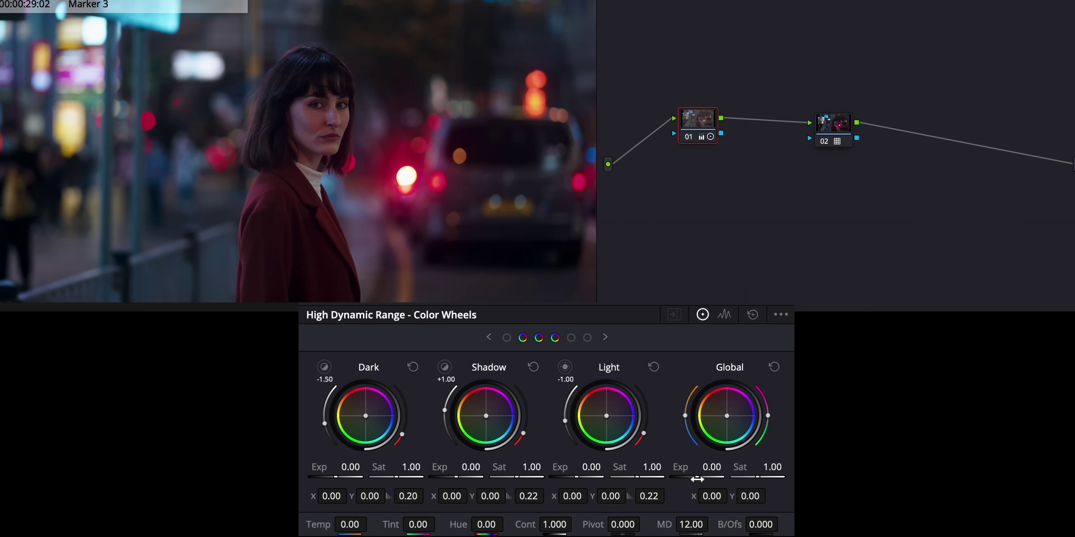
Step: Set HDR Global exposure 0.02, Light -0.04, Shadow 0.06 and Dark -0.02, adjusting the Dark zone range
{"action": "left_click_drag", "start_coordinate": [711, 467], "coordinate": [711, 467]}
{"action": "left_click_drag", "start_coordinate": [577, 478], "coordinate": [588, 467]}
{"action": "mouse_move", "coordinate": [336, 477]}
{"action": "left_mouse_down"}
{"action": "mouse_move", "coordinate": [595, 240]}
{"action": "mouse_move", "coordinate": [494, 250]}
{"action": "mouse_move", "coordinate": [335, 478]}
{"action": "left_mouse_up"}
{"action": "mouse_move", "coordinate": [324, 410]}
{"action": "left_mouse_down"}
{"action": "mouse_move", "coordinate": [308, 455]}
{"action": "mouse_move", "coordinate": [335, 507]}
{"action": "mouse_move", "coordinate": [307, 411]}
{"action": "left_mouse_up"}
{"action": "left_click_drag", "start_coordinate": [336, 477], "coordinate": [338, 475]}
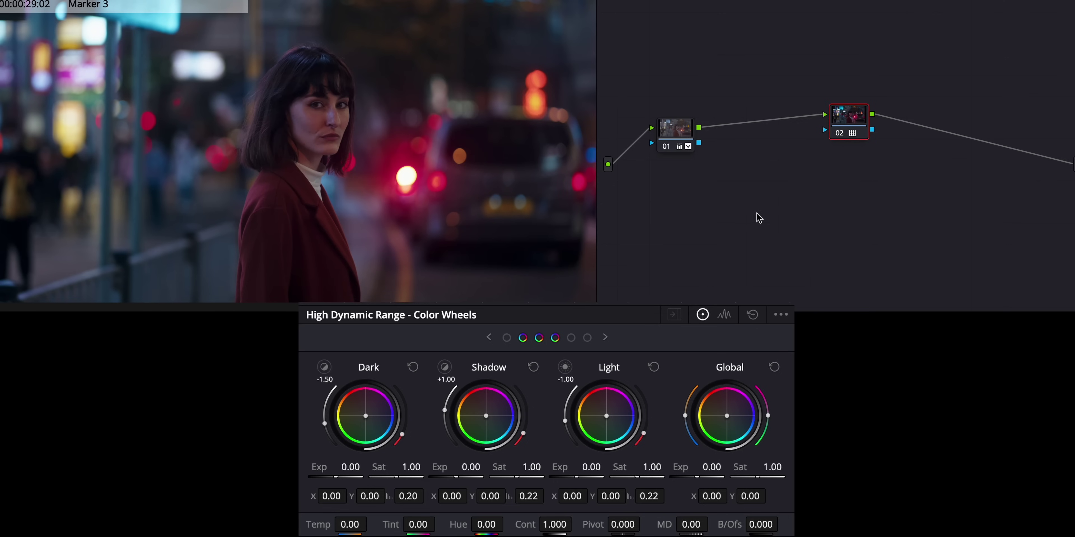
Step: Insert a new corrector node 02 between node 01 and the LUT node
{"action": "right_click", "coordinate": [758, 193]}
{"action": "left_click", "coordinate": [942, 214]}
{"action": "left_click_drag", "start_coordinate": [756, 196], "coordinate": [738, 114]}
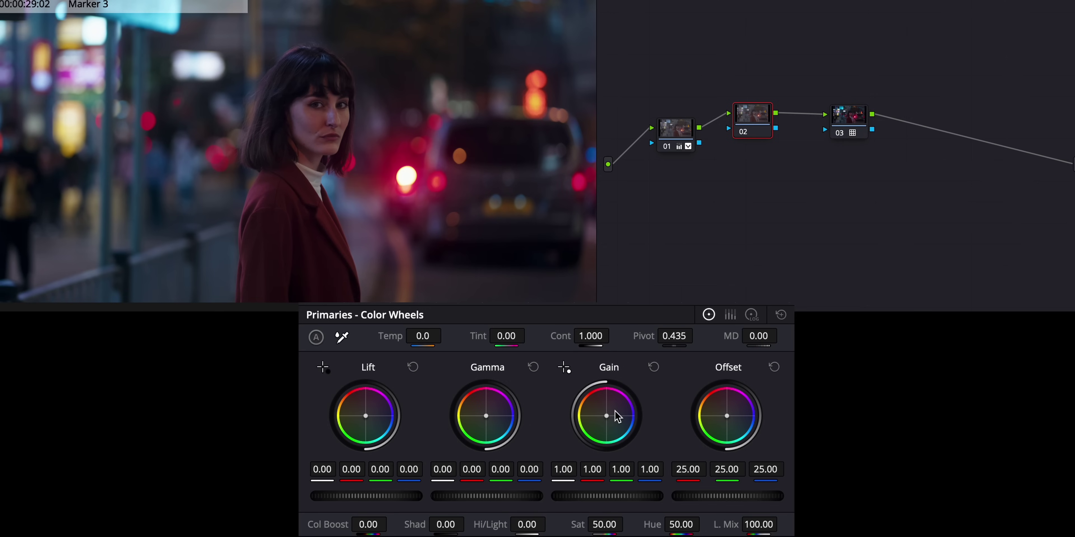
Step: Cool node 02's Gain toward blue, ending at 0.94 red, 1.01 green, 1.05 blue
{"action": "left_click_drag", "start_coordinate": [610, 419], "coordinate": [606, 416]}
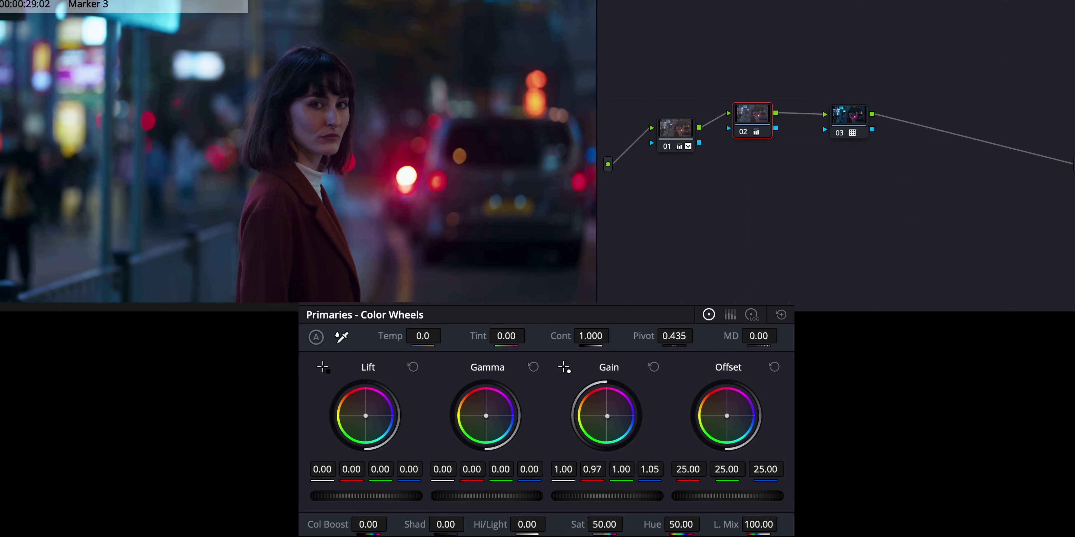
{"action": "left_click_drag", "start_coordinate": [608, 416], "coordinate": [607, 417]}
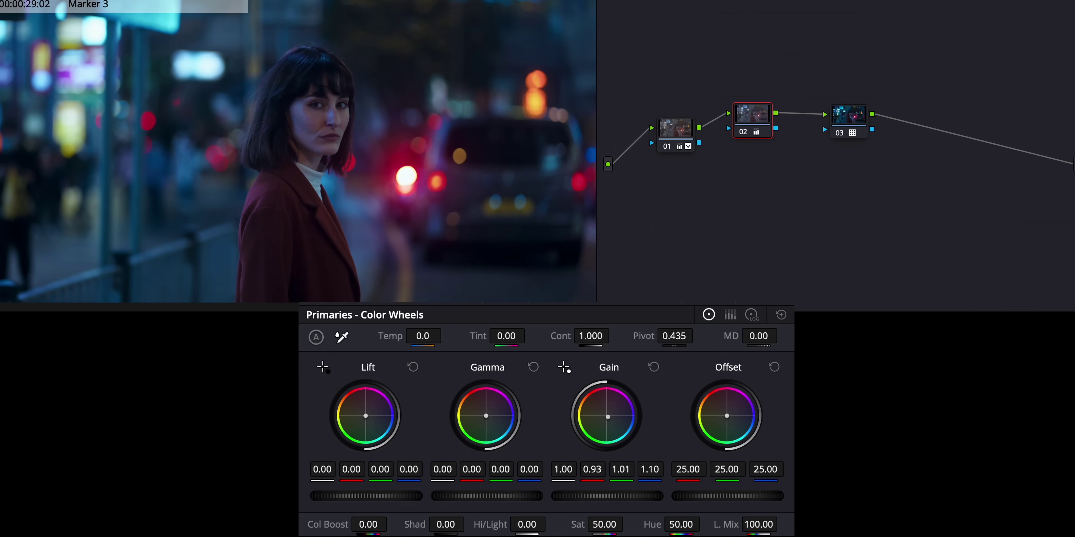
{"action": "left_click", "coordinate": [653, 367]}
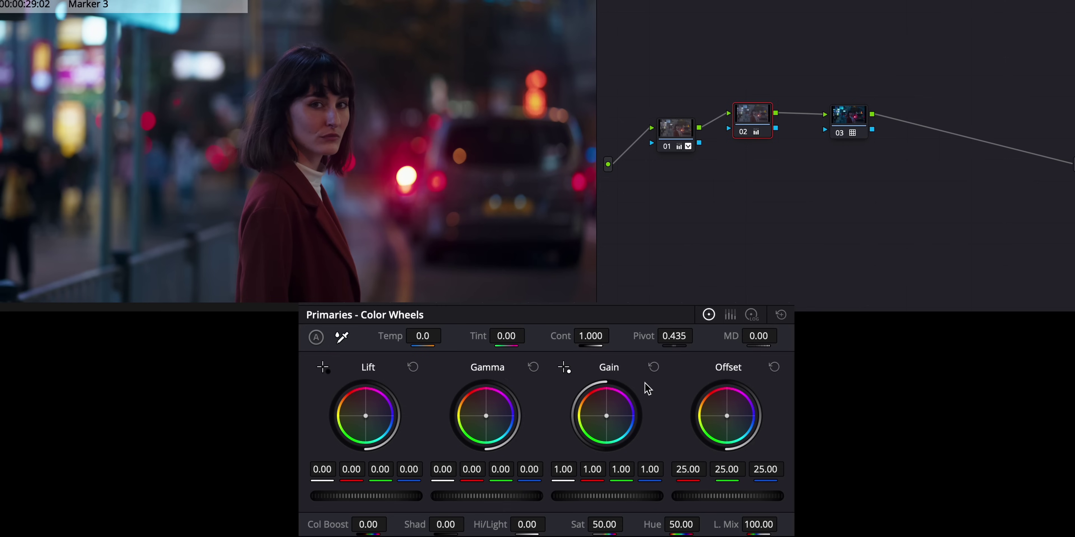
{"action": "left_click_drag", "start_coordinate": [622, 428], "coordinate": [624, 428]}
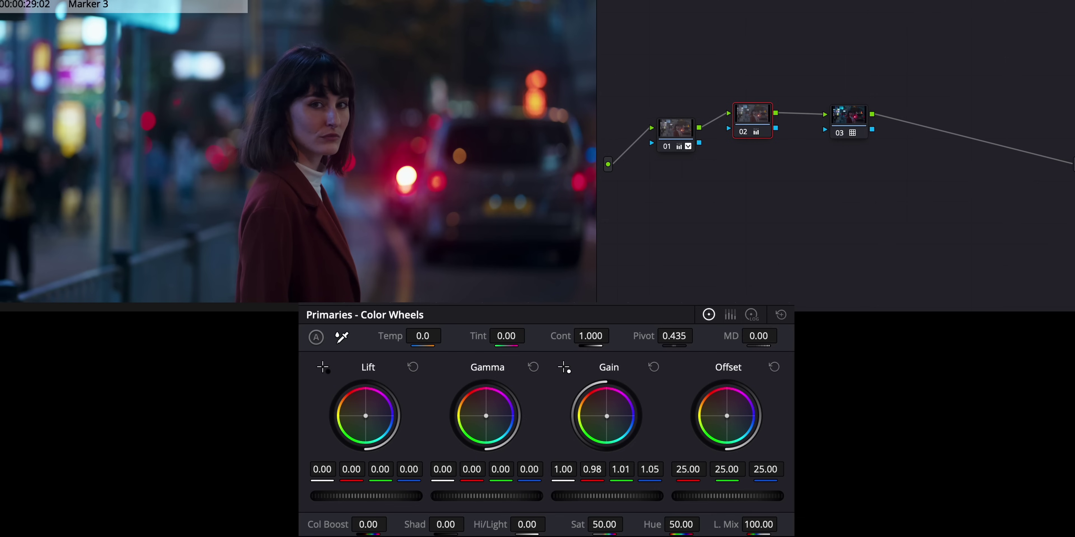
{"action": "left_click_drag", "start_coordinate": [595, 469], "coordinate": [589, 470]}
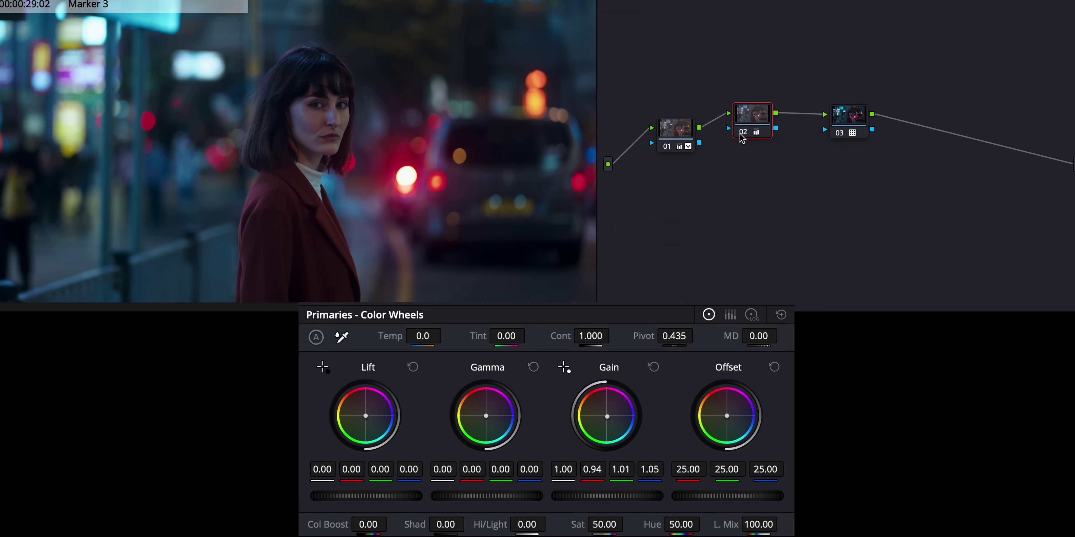
Step: Toggle node 02 off and on repeatedly to compare the grade before and after
{"action": "left_click", "coordinate": [742, 133]}
{"action": "left_click", "coordinate": [742, 133]}
{"action": "left_click", "coordinate": [741, 132]}
{"action": "left_click", "coordinate": [740, 132]}
{"action": "left_click", "coordinate": [741, 132]}
{"action": "left_click", "coordinate": [741, 132]}
Step: Nudge Gamma to 0.02/-0.00/-0.01 and, after resetting Lift, set Lift red to -0.01
{"action": "left_click_drag", "start_coordinate": [488, 422], "coordinate": [489, 420]}
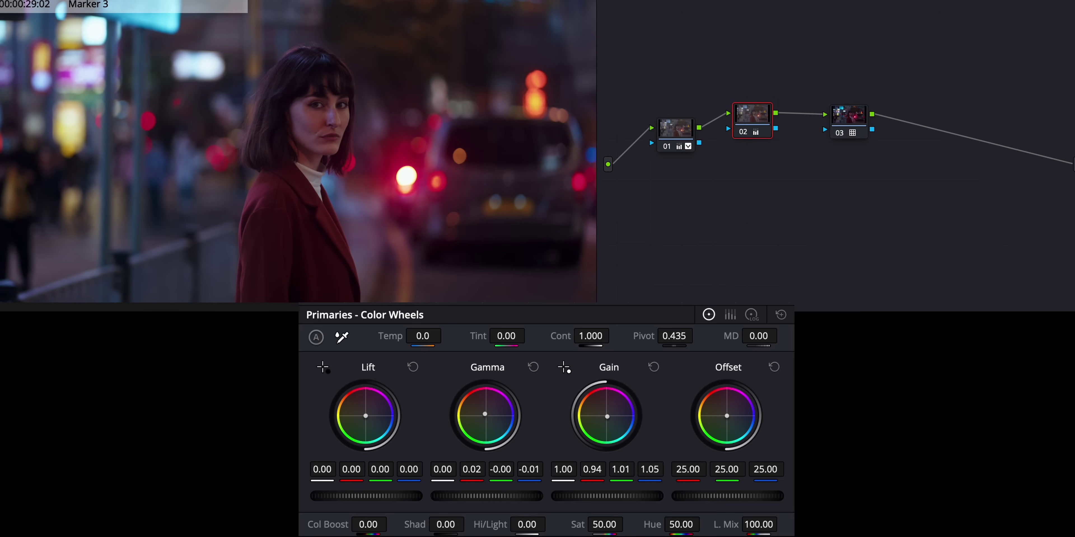
{"action": "left_click_drag", "start_coordinate": [365, 416], "coordinate": [366, 416]}
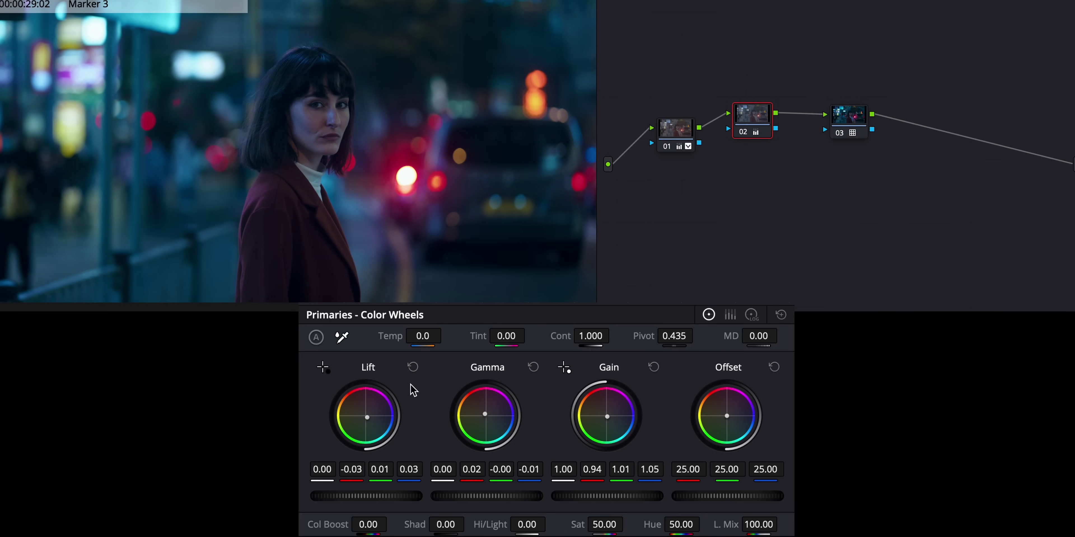
{"action": "left_click", "coordinate": [412, 367]}
{"action": "left_click_drag", "start_coordinate": [367, 416], "coordinate": [367, 417]}
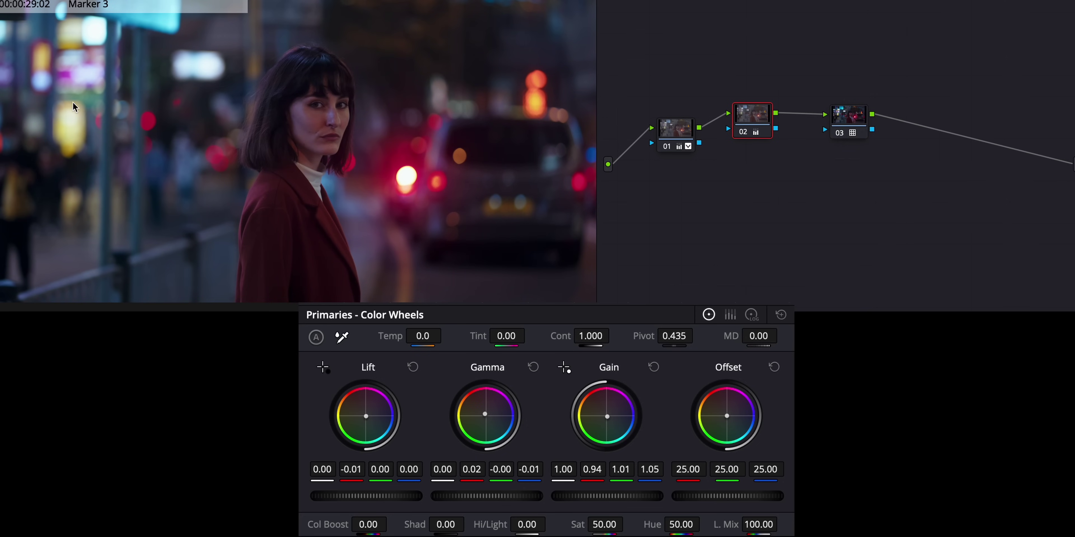
{"action": "scroll", "coordinate": [354, 121], "scroll_direction": "down", "scroll_amount": 4}
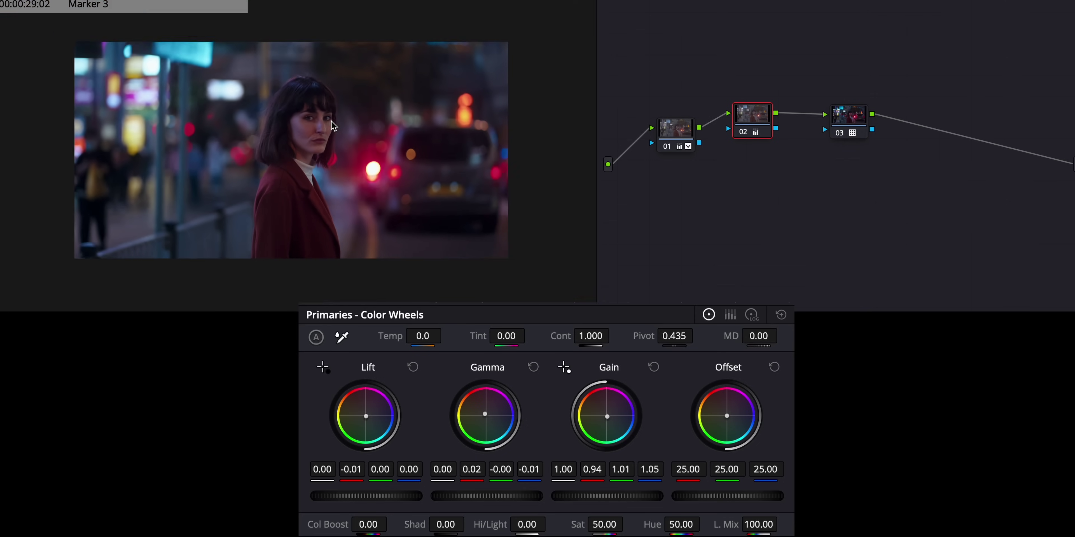
{"action": "scroll", "coordinate": [331, 120], "scroll_direction": "up", "scroll_amount": 8}
{"action": "scroll", "coordinate": [332, 125], "scroll_direction": "up", "scroll_amount": 5}
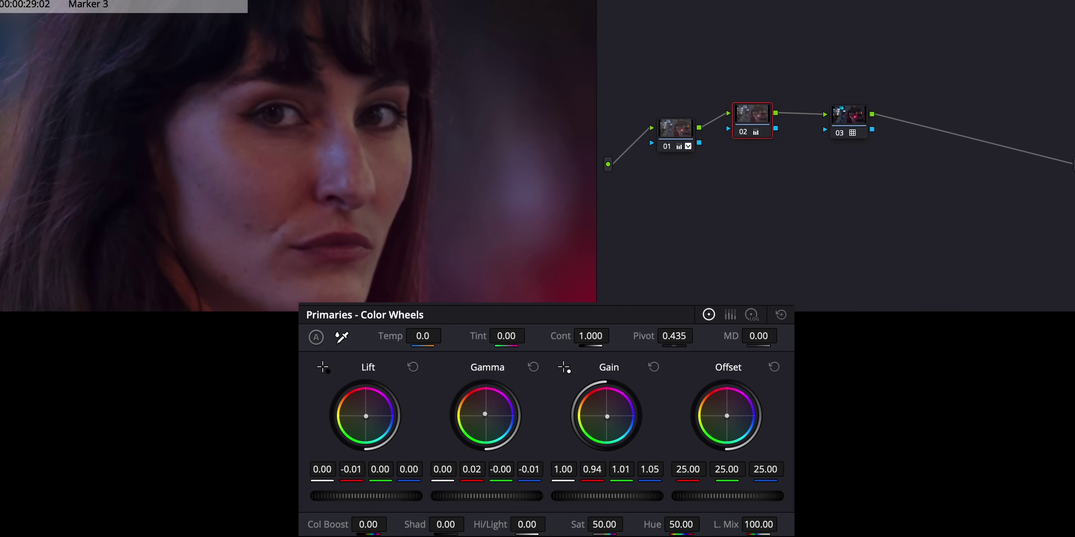
{"action": "key", "text": "shift+z"}
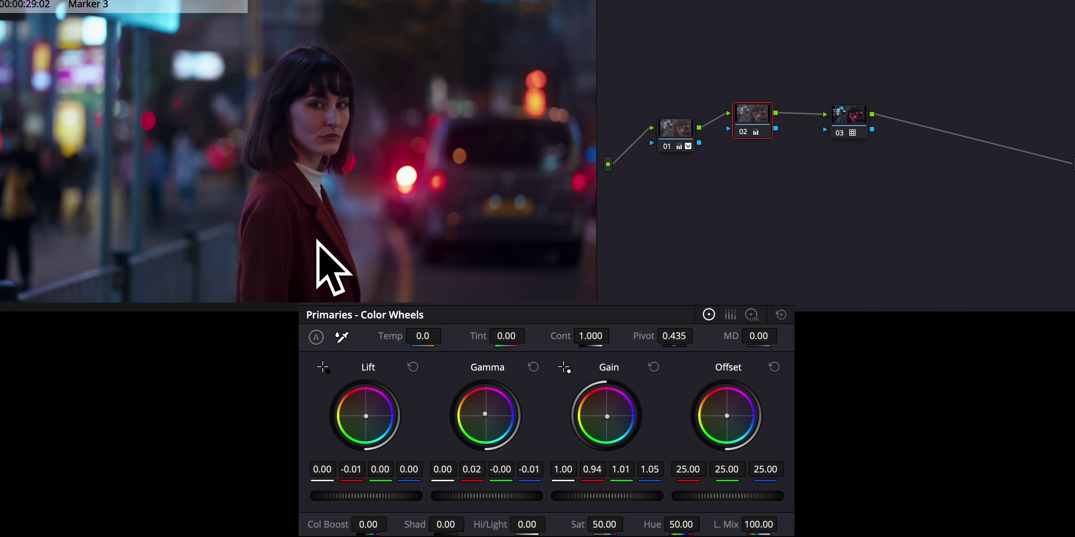
Step: In Log Wheels, set Highlights to -0.30/0.11/-0.23 after one reset and push Midtone toward blue
{"action": "left_click", "coordinate": [753, 317]}
{"action": "left_click_drag", "start_coordinate": [606, 415], "coordinate": [630, 431]}
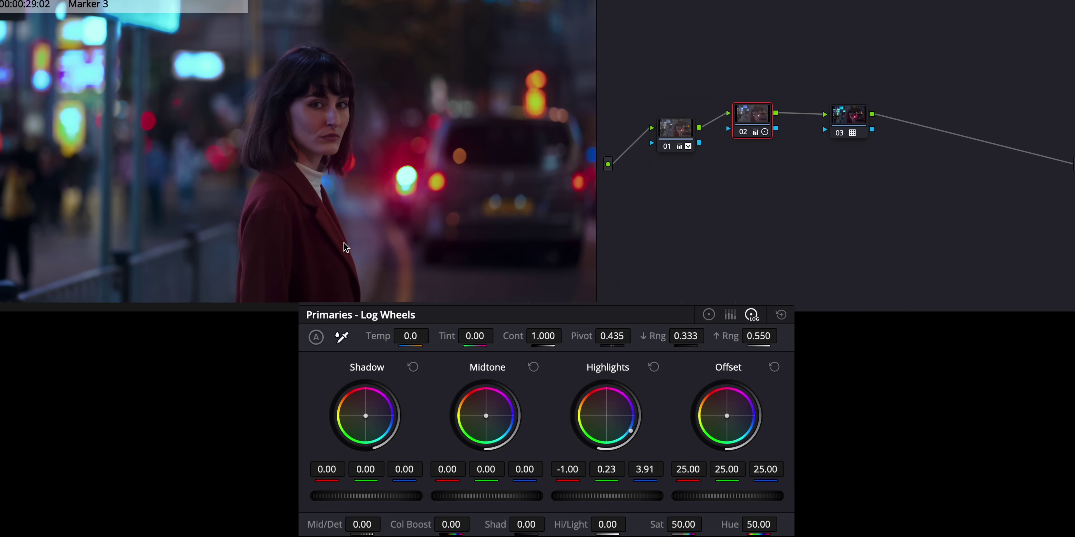
{"action": "left_click_drag", "start_coordinate": [630, 430], "coordinate": [615, 391]}
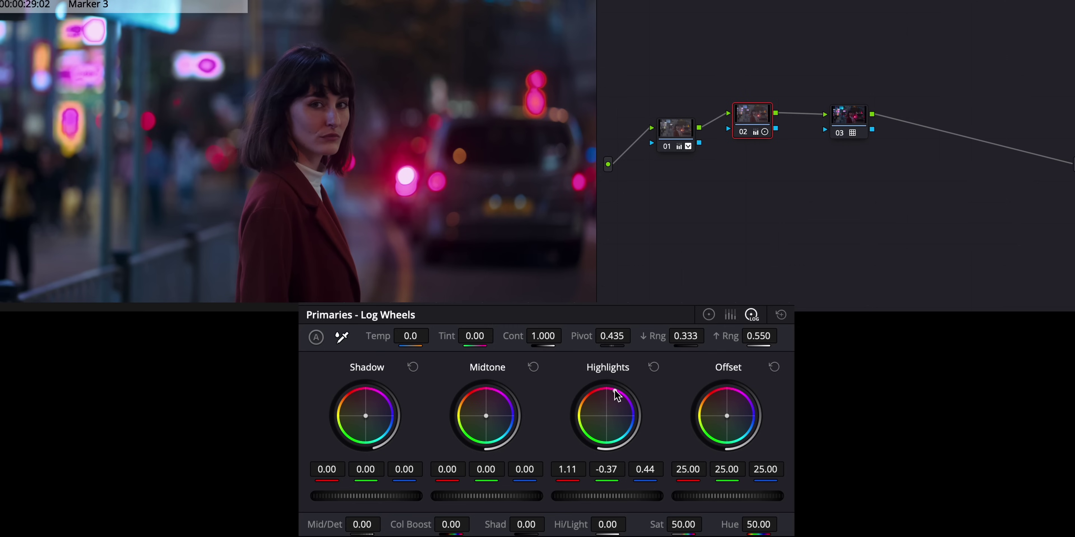
{"action": "left_click", "coordinate": [654, 367]}
{"action": "left_click_drag", "start_coordinate": [609, 434], "coordinate": [611, 436]}
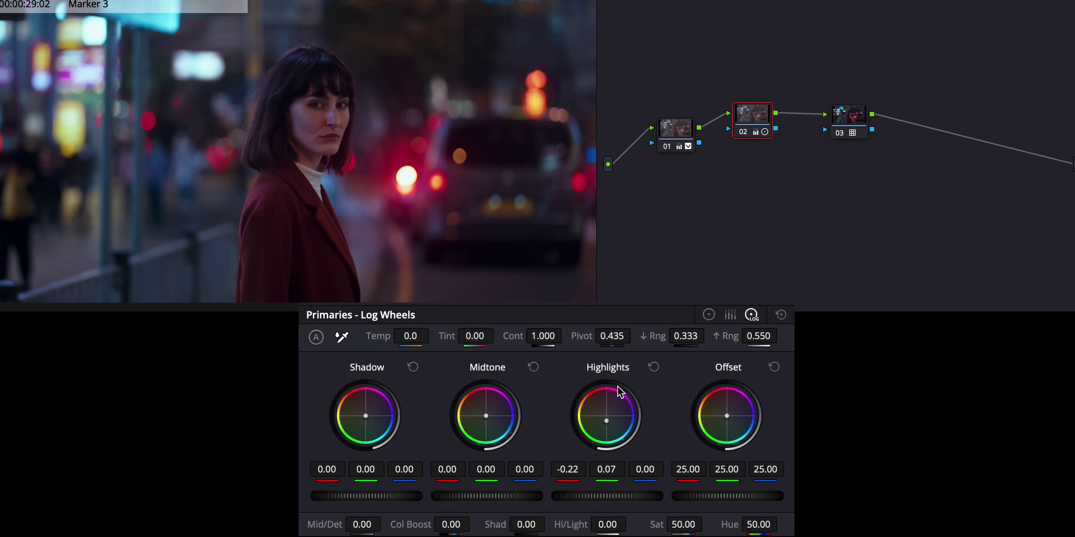
{"action": "mouse_move", "coordinate": [617, 421]}
{"action": "left_mouse_down"}
{"action": "mouse_move", "coordinate": [601, 413]}
{"action": "mouse_move", "coordinate": [601, 424]}
{"action": "mouse_move", "coordinate": [624, 425]}
{"action": "mouse_move", "coordinate": [601, 425]}
{"action": "left_mouse_up"}
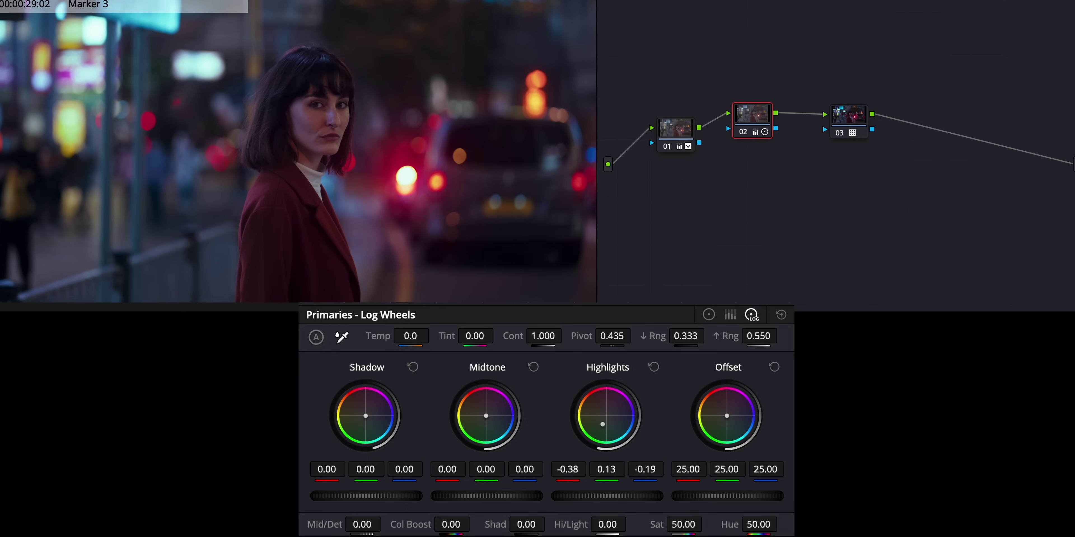
{"action": "mouse_move", "coordinate": [602, 424]}
{"action": "left_mouse_down"}
{"action": "mouse_move", "coordinate": [613, 425]}
{"action": "mouse_move", "coordinate": [602, 423]}
{"action": "left_mouse_up"}
{"action": "left_click_drag", "start_coordinate": [487, 421], "coordinate": [513, 425]}
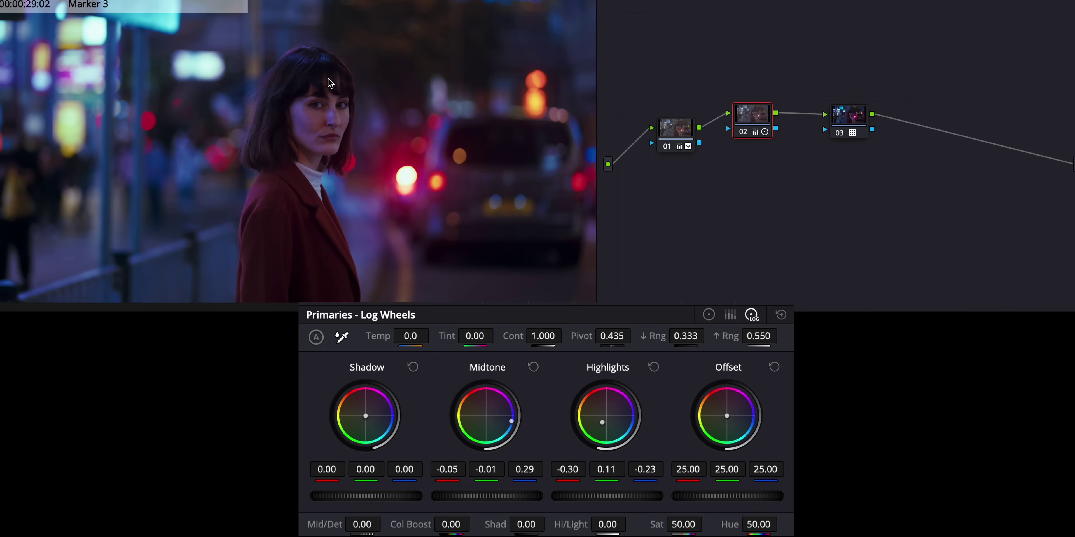
Step: Reset and re-drag the Midtone wheel until it reads -0.01/0.00/0.02
{"action": "left_click", "coordinate": [533, 367]}
{"action": "mouse_move", "coordinate": [488, 417]}
{"action": "left_mouse_down"}
{"action": "mouse_move", "coordinate": [478, 420]}
{"action": "mouse_move", "coordinate": [502, 420]}
{"action": "mouse_move", "coordinate": [494, 423]}
{"action": "left_mouse_up"}
{"action": "double_click", "coordinate": [497, 424]}
{"action": "double_click", "coordinate": [481, 409]}
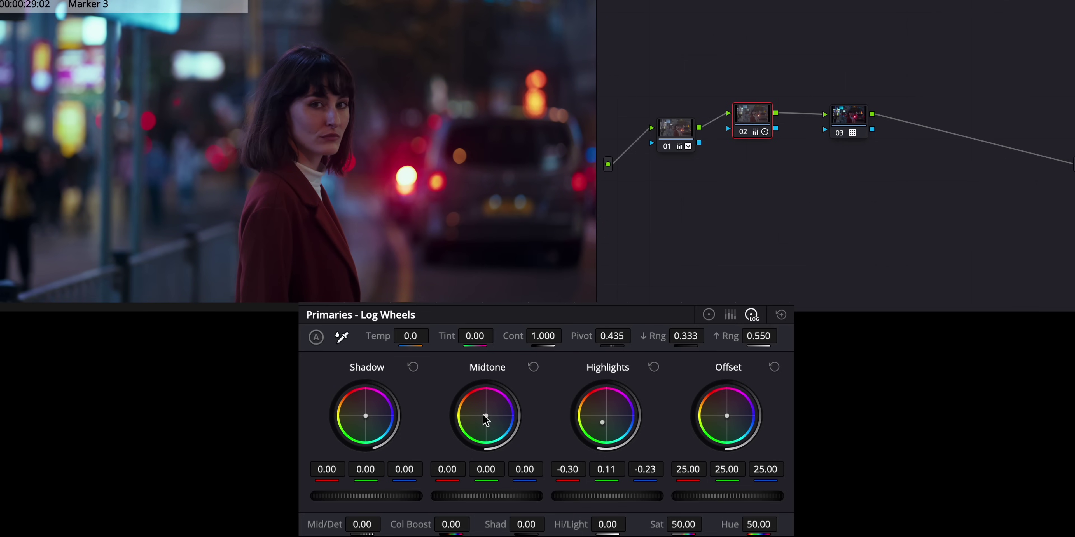
{"action": "left_click_drag", "start_coordinate": [500, 432], "coordinate": [505, 433]}
Step: Reset and re-drag the Shadow wheel repeatedly until it settles at -0.07/0.02/0.02
{"action": "left_click_drag", "start_coordinate": [369, 423], "coordinate": [365, 422]}
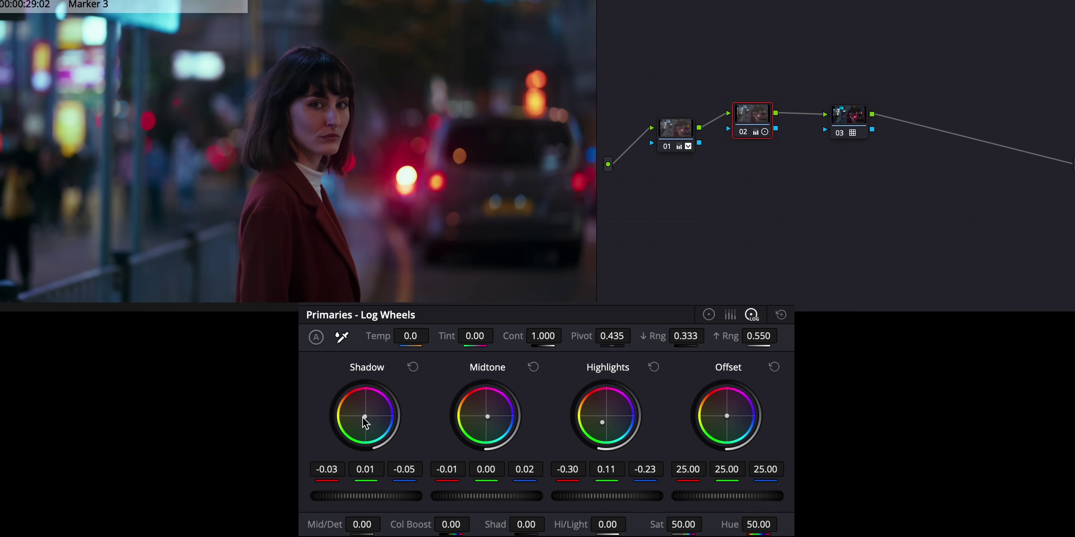
{"action": "left_click", "coordinate": [412, 367]}
{"action": "left_click_drag", "start_coordinate": [366, 417], "coordinate": [362, 423]}
{"action": "left_click", "coordinate": [413, 367]}
{"action": "left_click_drag", "start_coordinate": [364, 417], "coordinate": [369, 418]}
{"action": "left_click_drag", "start_coordinate": [366, 414], "coordinate": [364, 418]}
{"action": "left_click", "coordinate": [412, 367]}
{"action": "left_click_drag", "start_coordinate": [374, 428], "coordinate": [367, 418]}
{"action": "left_click", "coordinate": [413, 367]}
{"action": "left_click_drag", "start_coordinate": [367, 417], "coordinate": [366, 417]}
Step: Toggle node 02 off and on several times to compare before and after
{"action": "left_click", "coordinate": [743, 133]}
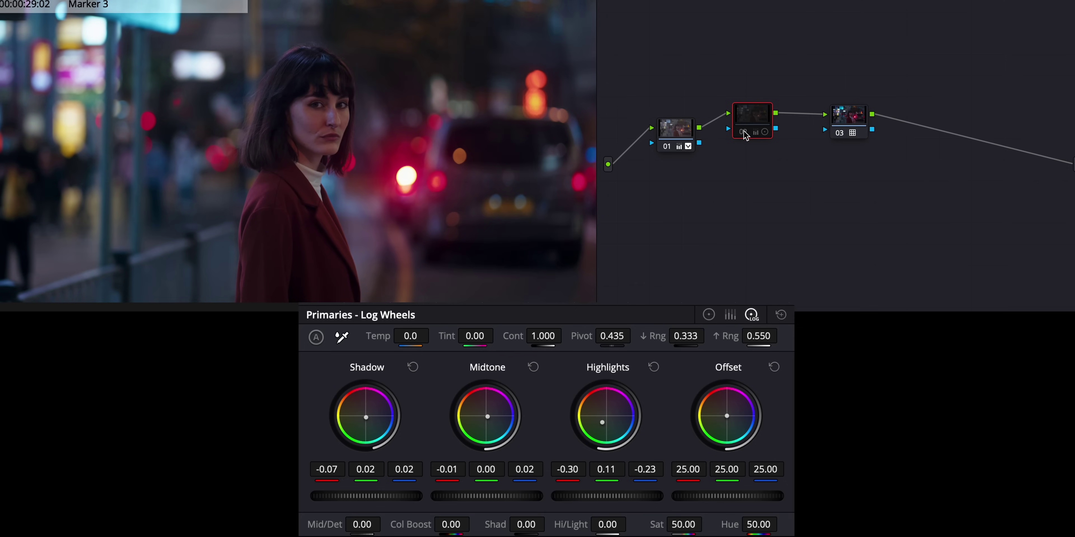
{"action": "left_click", "coordinate": [744, 132]}
{"action": "left_click", "coordinate": [744, 132]}
{"action": "left_click", "coordinate": [744, 132]}
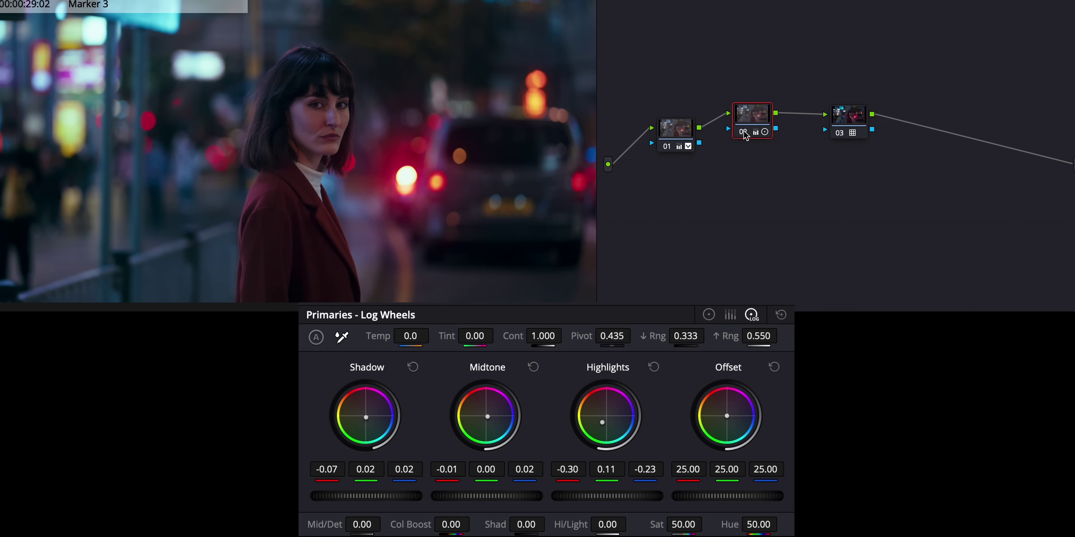
{"action": "left_click", "coordinate": [744, 132]}
{"action": "left_click", "coordinate": [744, 132]}
{"action": "left_click", "coordinate": [742, 131]}
{"action": "left_click", "coordinate": [743, 132]}
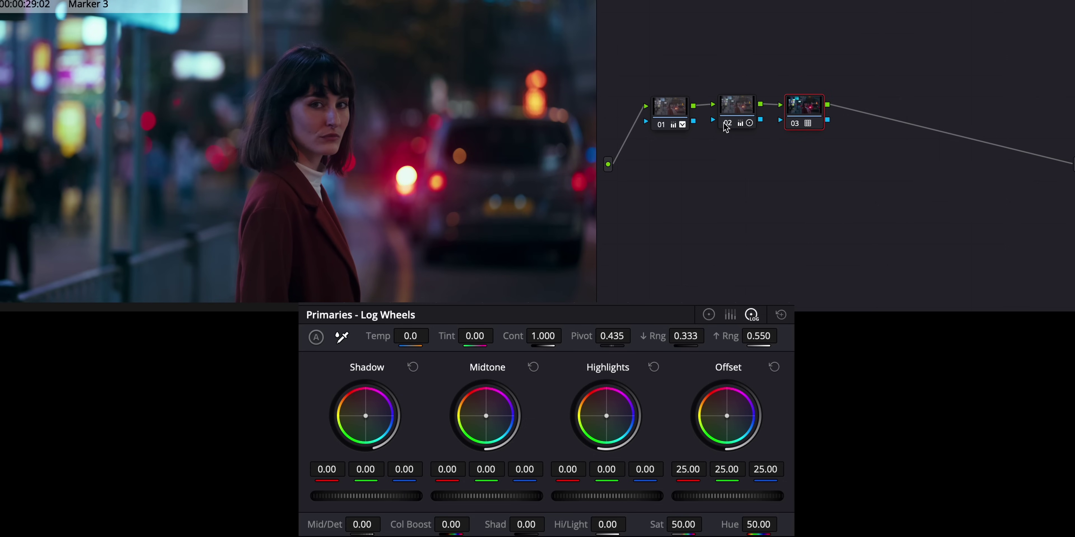
Step: Clean up the node graph, compare node 01 off and on, and leave all nodes enabled
{"action": "key", "text": "ctrl+d"}
{"action": "left_click", "coordinate": [660, 130]}
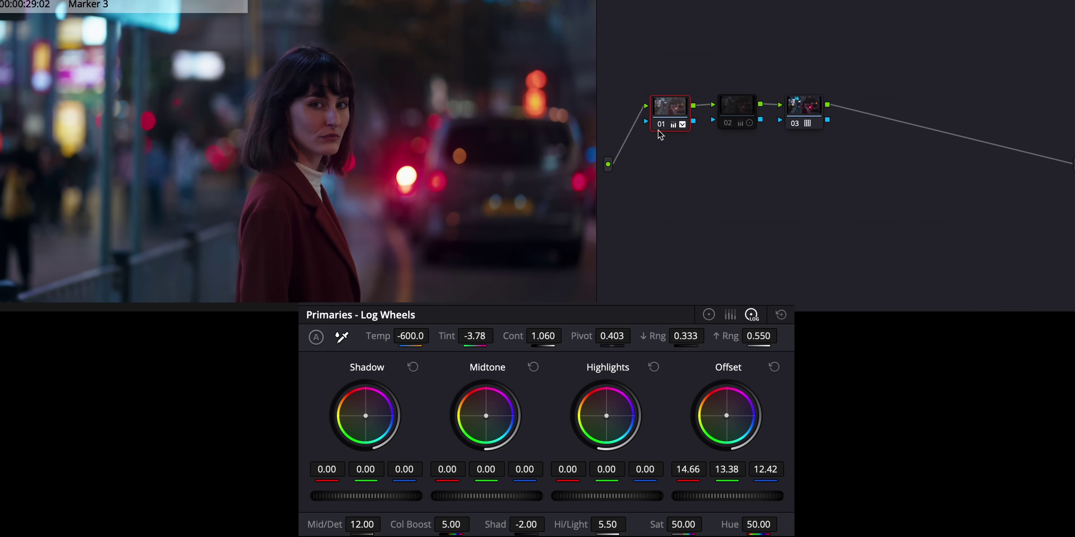
{"action": "key", "text": "ctrl+d"}
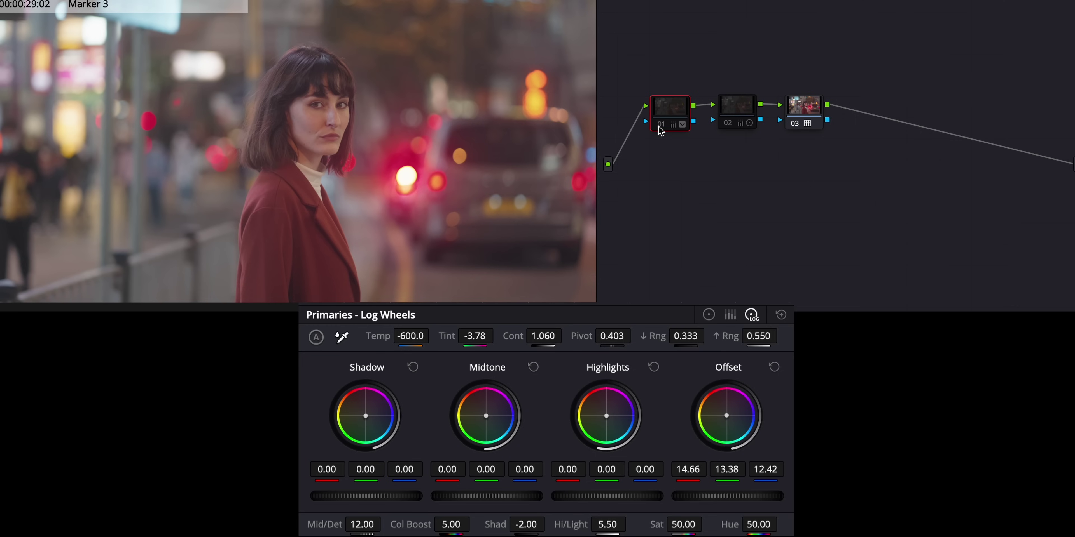
{"action": "key", "text": "ctrl+d"}
{"action": "left_click", "coordinate": [728, 123]}
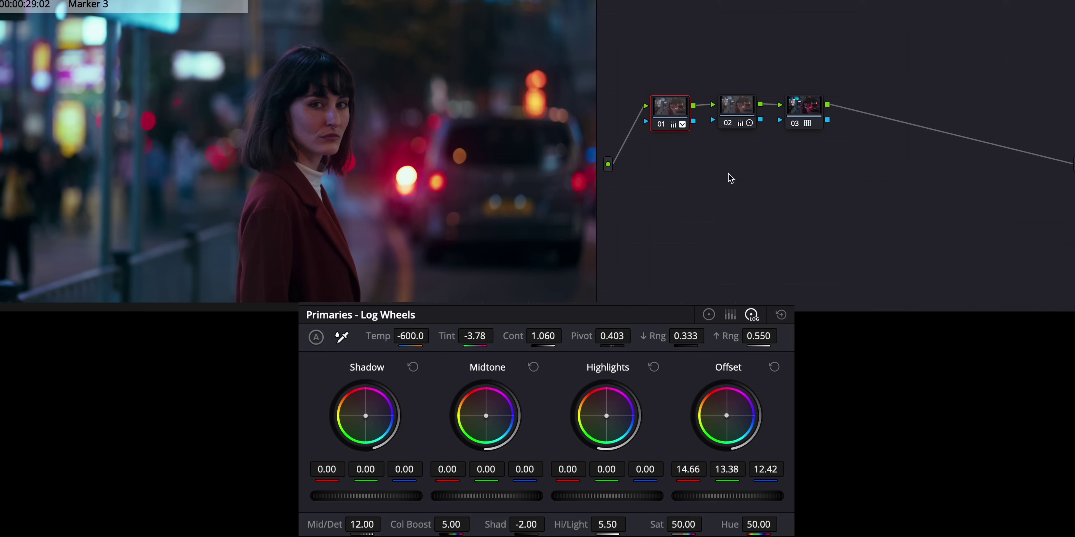
Step: Add corrector node 04 after node 03 with a Blur radius of 0.47
{"action": "right_click", "coordinate": [812, 228]}
{"action": "mouse_move", "coordinate": [830, 237]}
{"action": "left_click", "coordinate": [877, 247]}
{"action": "left_click_drag", "start_coordinate": [874, 161], "coordinate": [862, 118]}
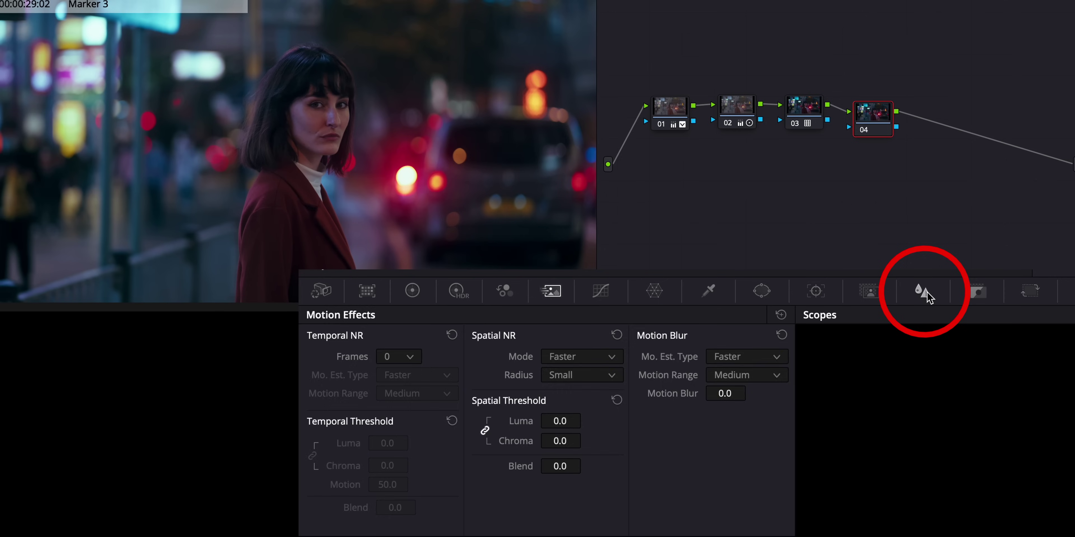
{"action": "left_click", "coordinate": [924, 292]}
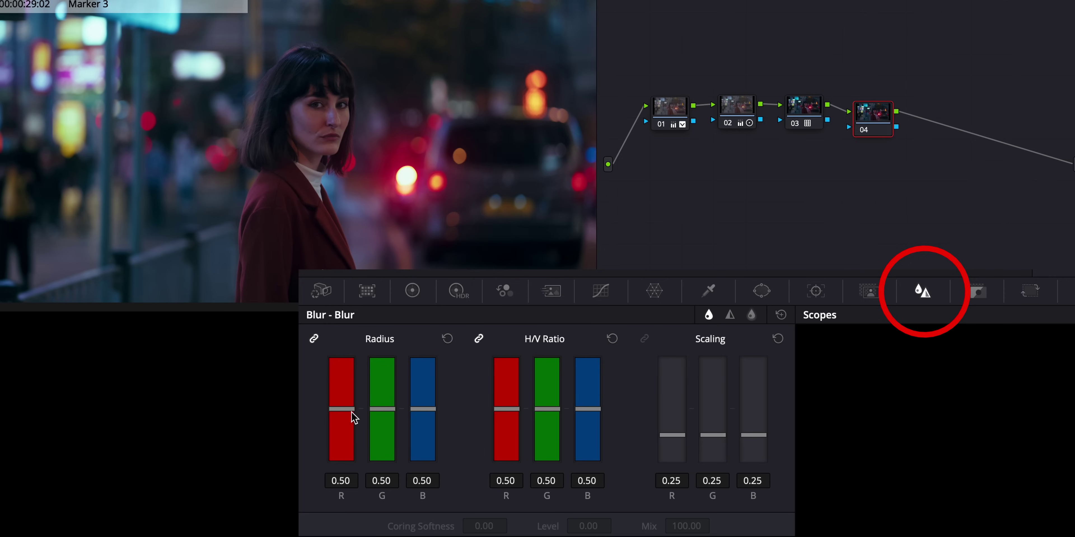
{"action": "left_click_drag", "start_coordinate": [349, 415], "coordinate": [349, 417]}
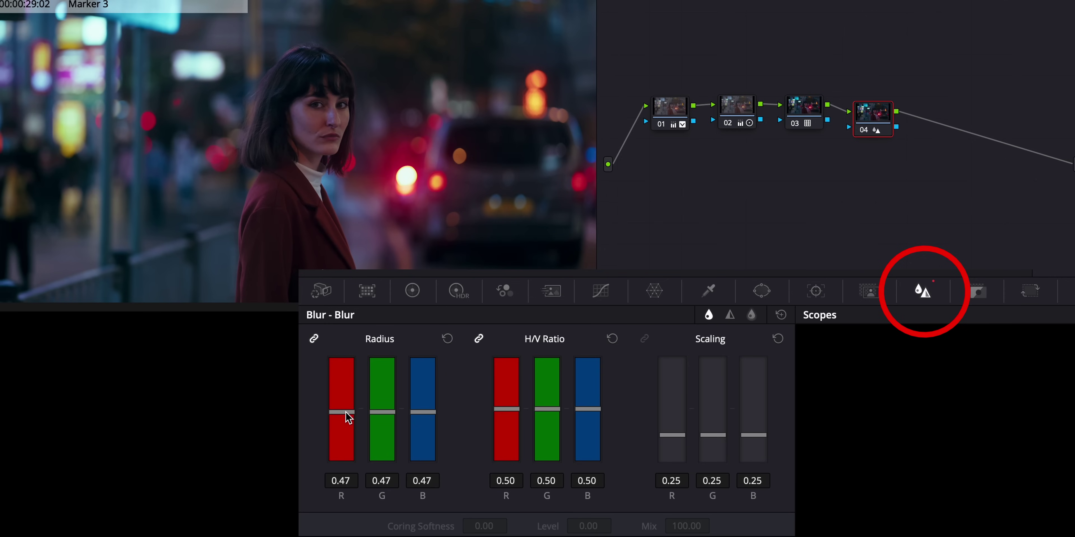
{"action": "scroll", "coordinate": [354, 121], "scroll_direction": "up", "scroll_amount": 10}
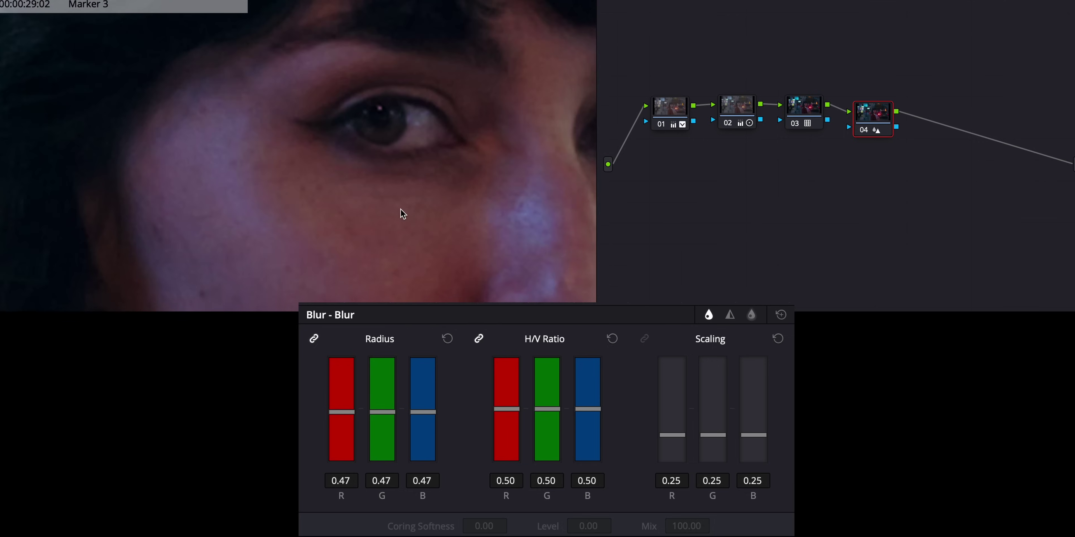
{"action": "left_click", "coordinate": [864, 131]}
{"action": "left_click", "coordinate": [864, 132]}
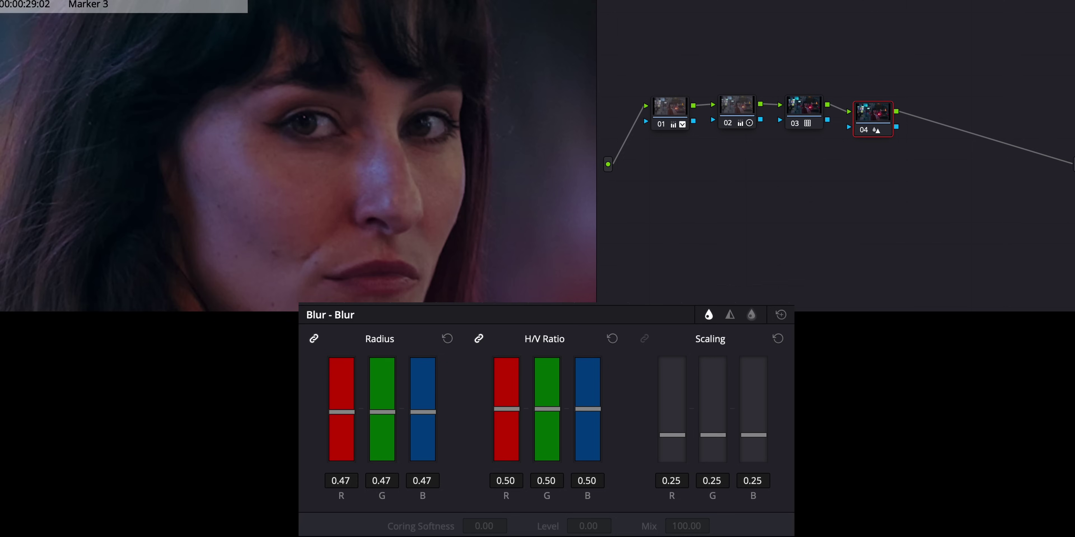
Step: Add node 05 wired after node 04
{"action": "right_click", "coordinate": [851, 161]}
{"action": "mouse_move", "coordinate": [882, 181]}
{"action": "left_click_drag", "start_coordinate": [851, 155], "coordinate": [938, 125]}
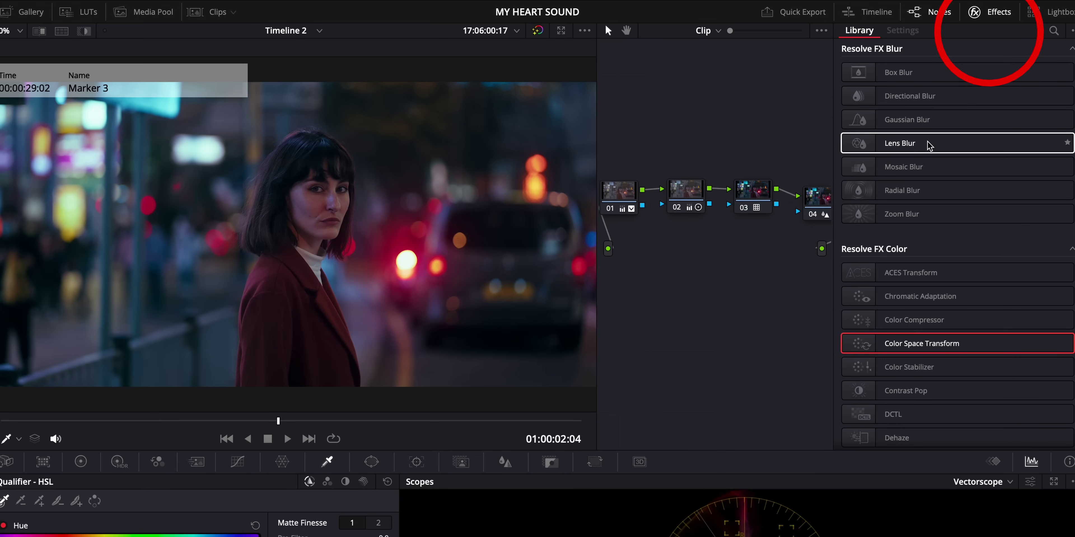
Step: Search the effects for 'glow' and apply Glow to node 05
{"action": "left_click", "coordinate": [1053, 30]}
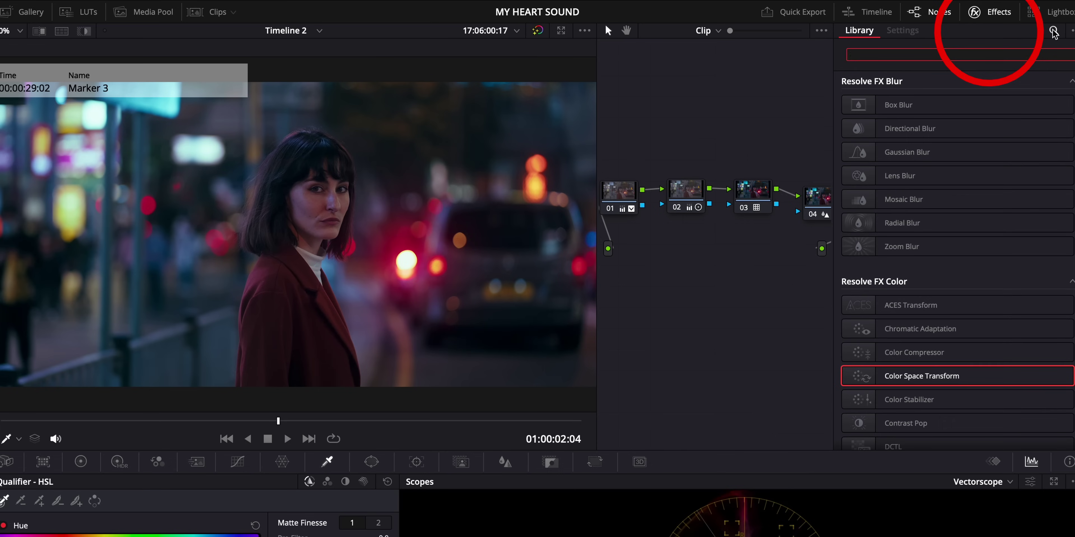
{"action": "type", "text": "glow"}
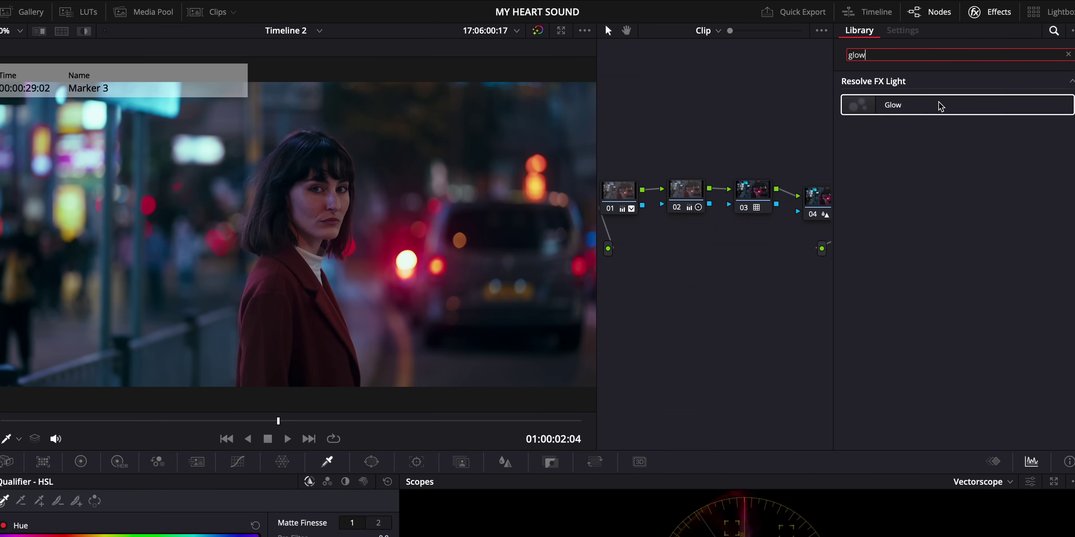
{"action": "left_click_drag", "start_coordinate": [666, 141], "coordinate": [554, 153]}
{"action": "left_click", "coordinate": [861, 109]}
{"action": "left_click_drag", "start_coordinate": [861, 112], "coordinate": [777, 224]}
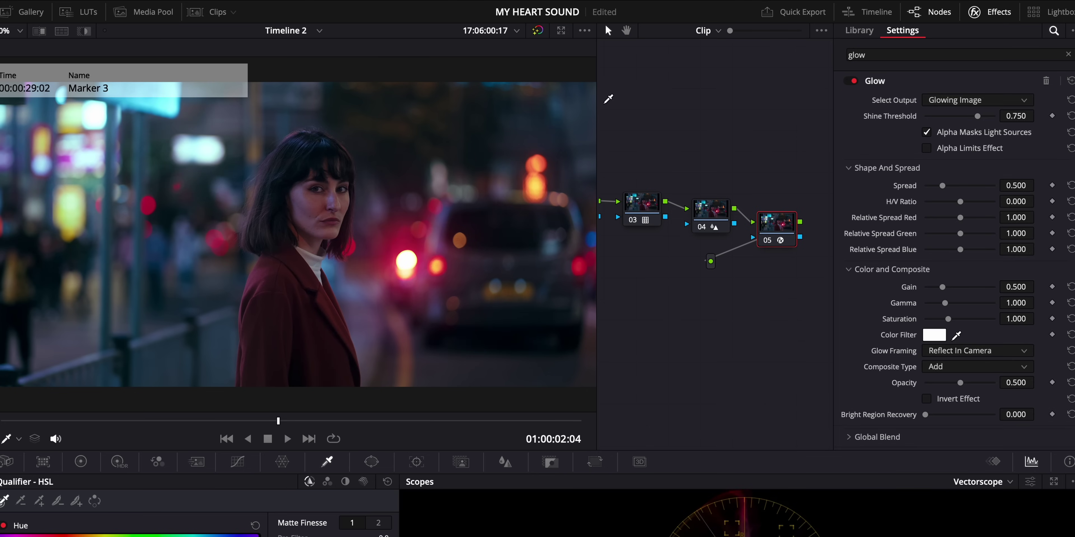
Step: Compare node 05 off and on, drop Shine Threshold to 0.000, and enable Alpha Limits Effect
{"action": "key", "text": "ctrl+d"}
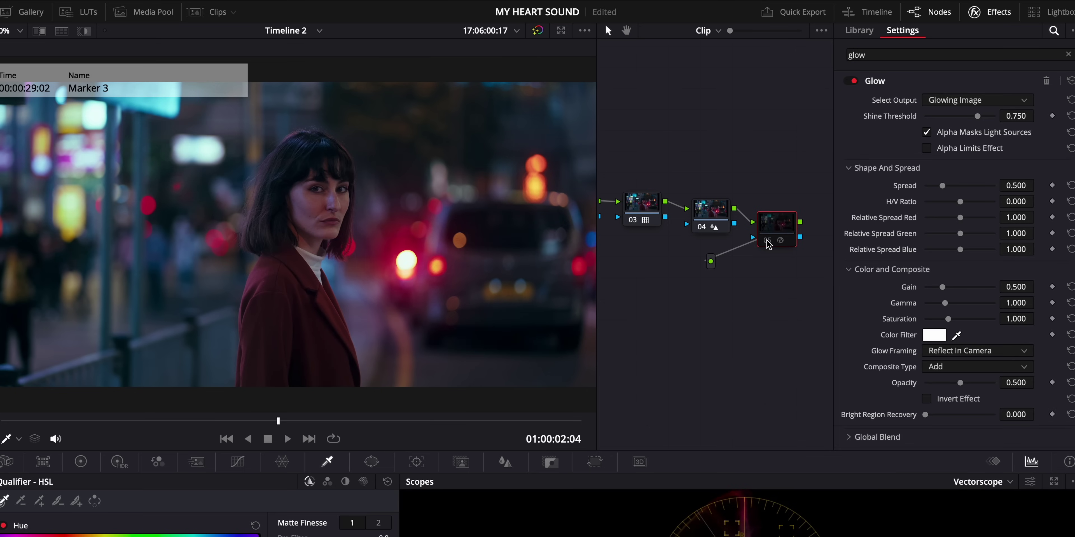
{"action": "key", "text": "ctrl+d"}
{"action": "key", "text": "ctrl+d"}
{"action": "key", "text": "ctrl+d"}
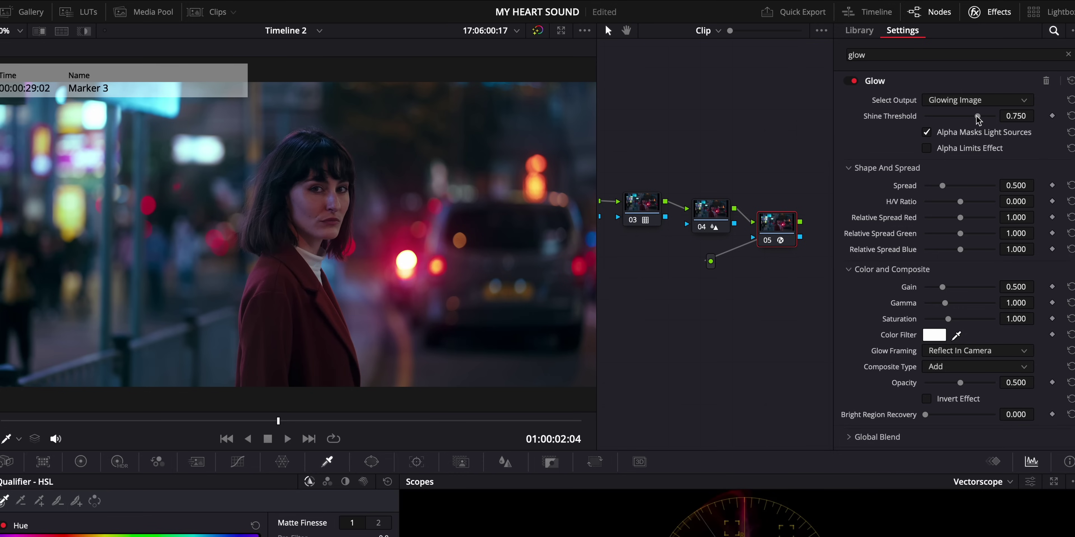
{"action": "left_click_drag", "start_coordinate": [977, 116], "coordinate": [928, 132]}
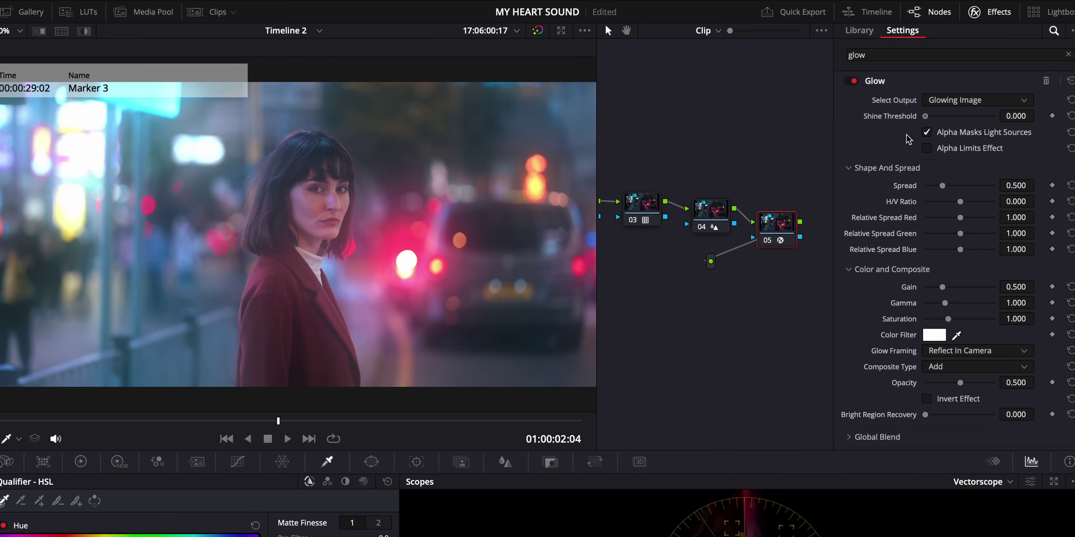
{"action": "left_click", "coordinate": [926, 149]}
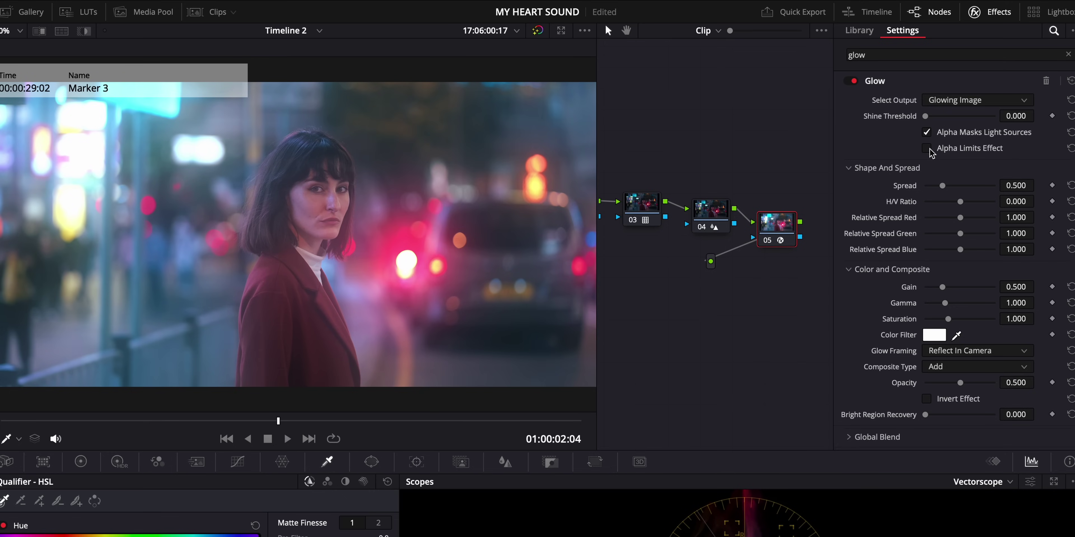
Step: Raise the glow's Shine Threshold to 0.605 and compare the glow off and on
{"action": "left_click_drag", "start_coordinate": [926, 117], "coordinate": [966, 143]}
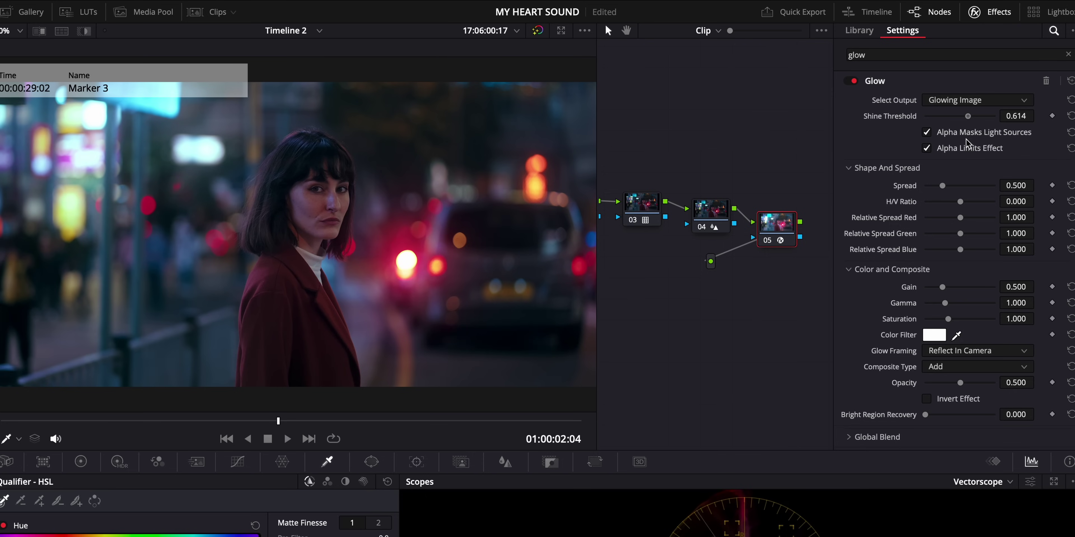
{"action": "left_click_drag", "start_coordinate": [967, 143], "coordinate": [966, 143]}
{"action": "left_click", "coordinate": [853, 80]}
{"action": "left_click", "coordinate": [853, 81]}
{"action": "left_click", "coordinate": [851, 82]}
{"action": "left_click", "coordinate": [851, 81]}
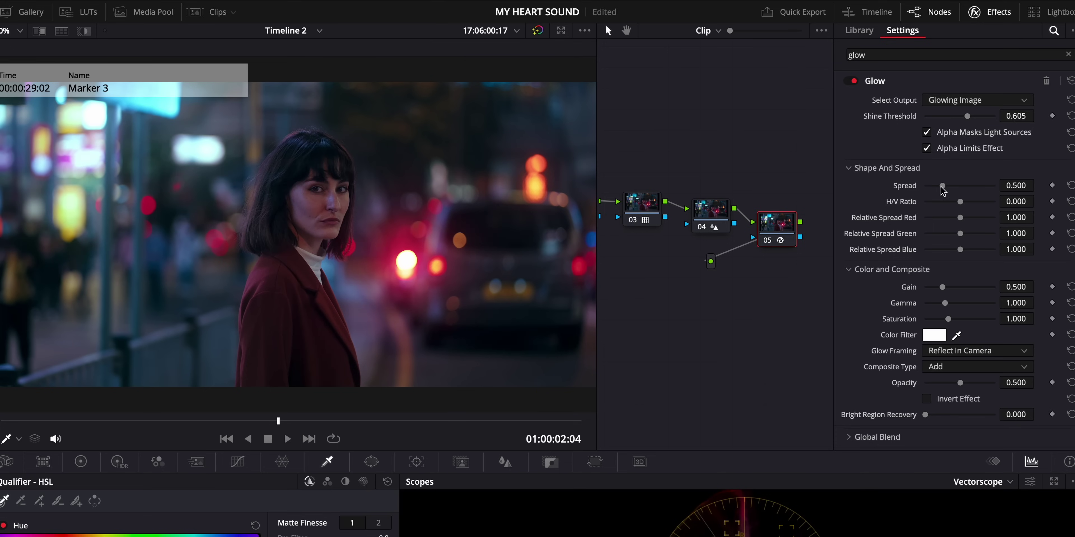
Step: Widen the glow Spread to 0.587 and lower its Gain
{"action": "mouse_move", "coordinate": [942, 185]}
{"action": "left_mouse_down"}
{"action": "mouse_move", "coordinate": [956, 187]}
{"action": "mouse_move", "coordinate": [927, 193]}
{"action": "mouse_move", "coordinate": [946, 194]}
{"action": "left_mouse_up"}
{"action": "left_click", "coordinate": [852, 82]}
{"action": "left_click", "coordinate": [852, 83]}
{"action": "scroll", "coordinate": [908, 210], "scroll_direction": "down", "scroll_amount": 1}
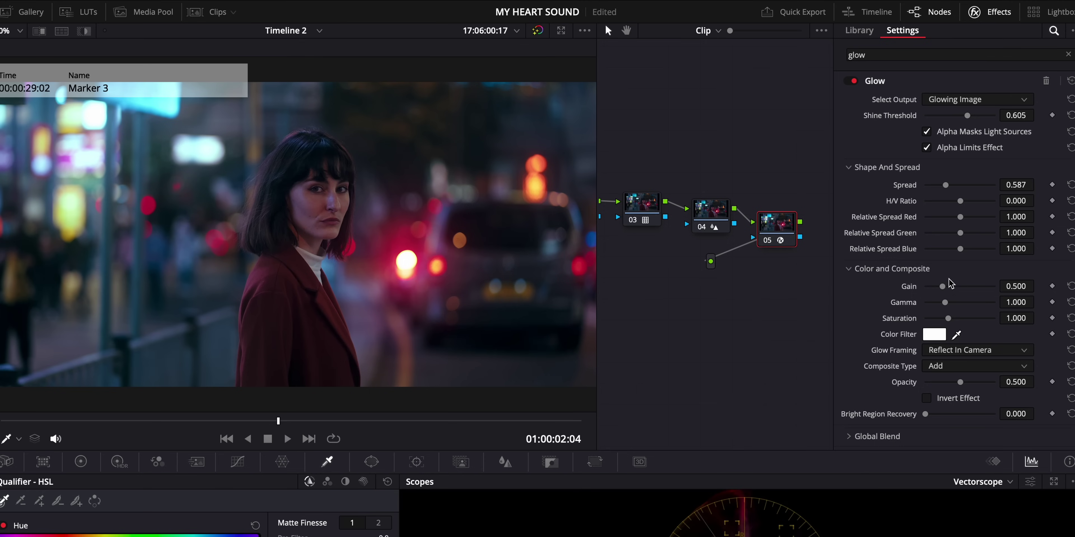
{"action": "mouse_move", "coordinate": [942, 288]}
{"action": "left_mouse_down"}
{"action": "mouse_move", "coordinate": [955, 290]}
{"action": "mouse_move", "coordinate": [935, 293]}
{"action": "mouse_move", "coordinate": [955, 293]}
{"action": "mouse_move", "coordinate": [947, 296]}
{"action": "left_mouse_up"}
Step: Reset the glow Gain, tint the glow cyan via the Color Filter, and boost Gain
{"action": "left_click", "coordinate": [1070, 287]}
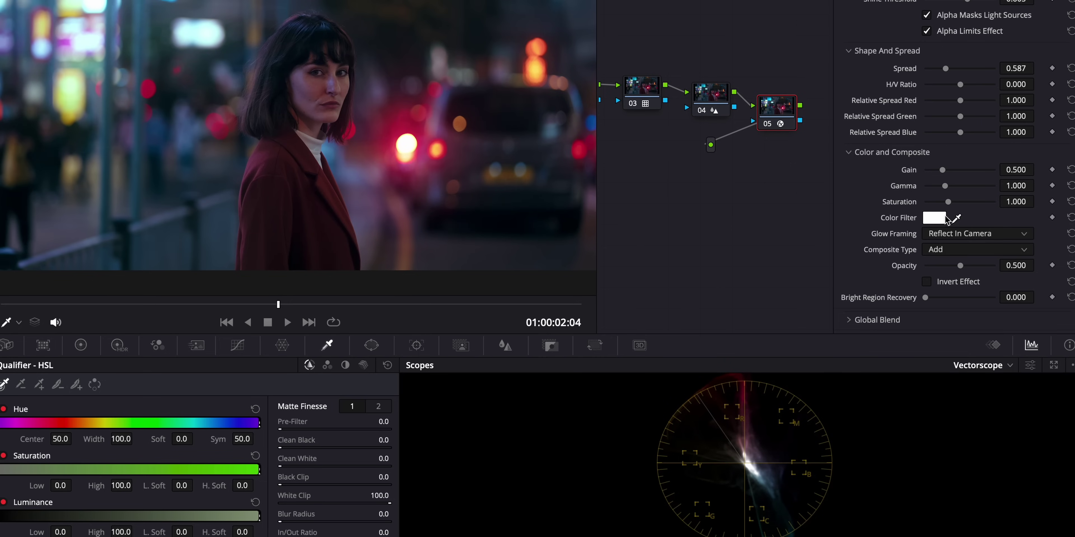
{"action": "left_click", "coordinate": [933, 218]}
{"action": "left_click", "coordinate": [5, 392]}
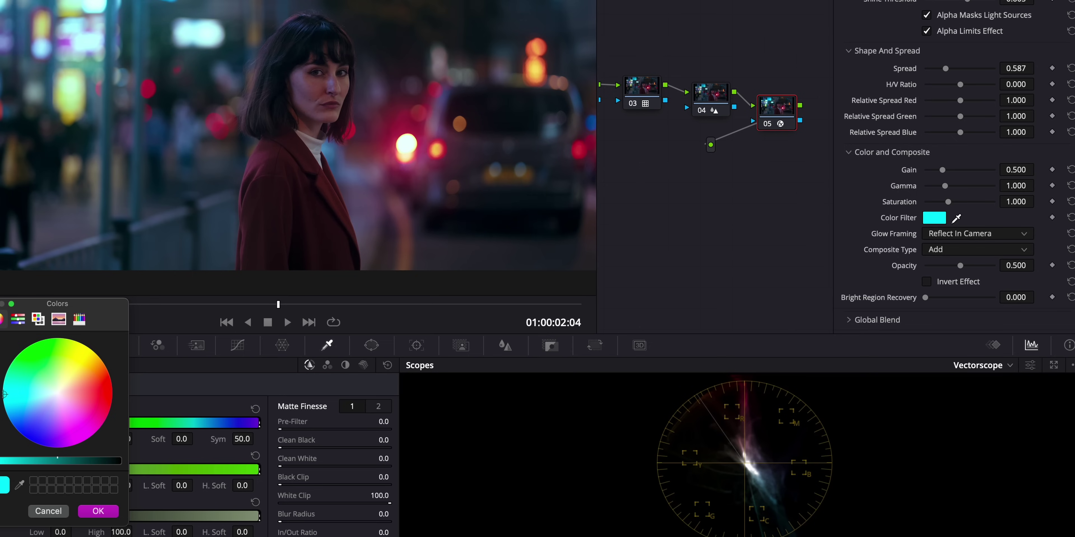
{"action": "left_click", "coordinate": [100, 511]}
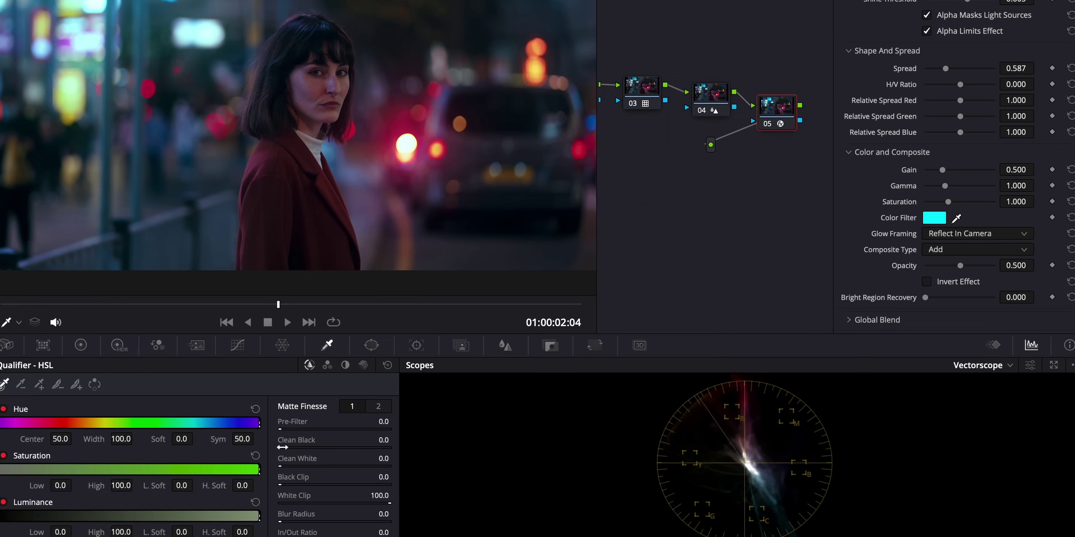
{"action": "left_click_drag", "start_coordinate": [947, 175], "coordinate": [972, 173]}
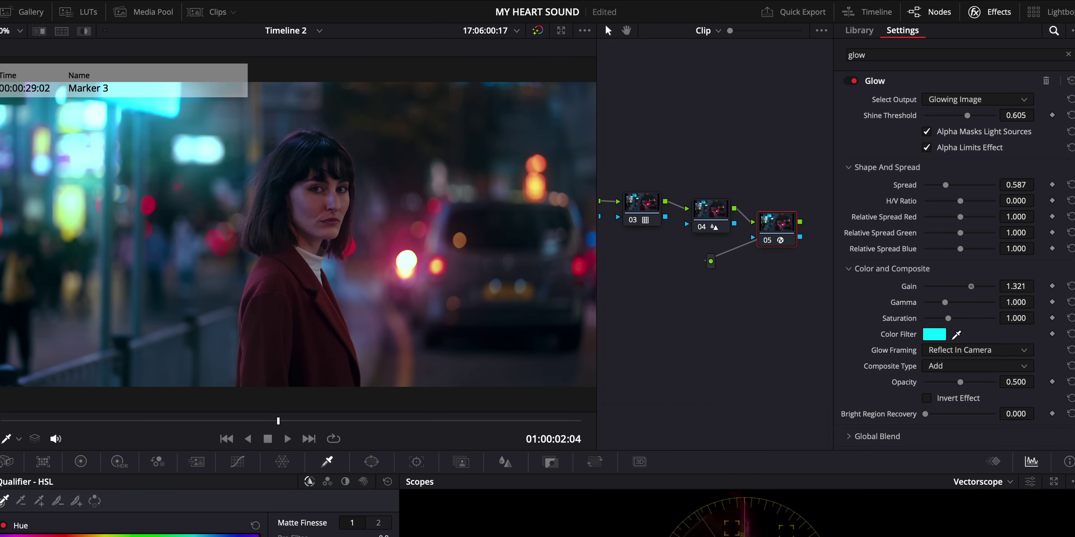
Step: Darken the cyan glow tint to a muted teal in the Colors picker
{"action": "left_click", "coordinate": [933, 340]}
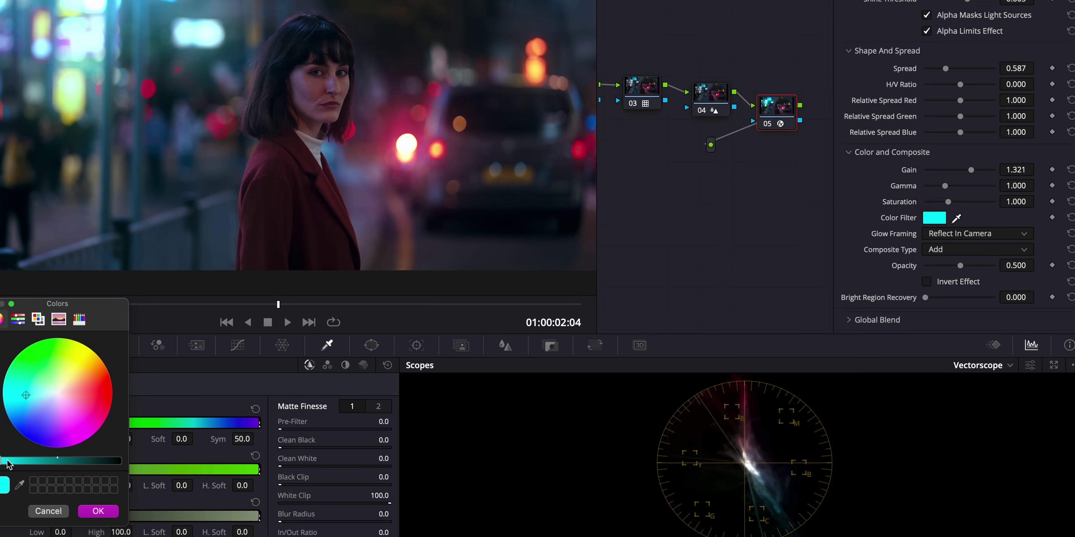
{"action": "left_click_drag", "start_coordinate": [1, 461], "coordinate": [37, 473]}
{"action": "left_click", "coordinate": [28, 394]}
{"action": "left_click_drag", "start_coordinate": [34, 461], "coordinate": [33, 466]}
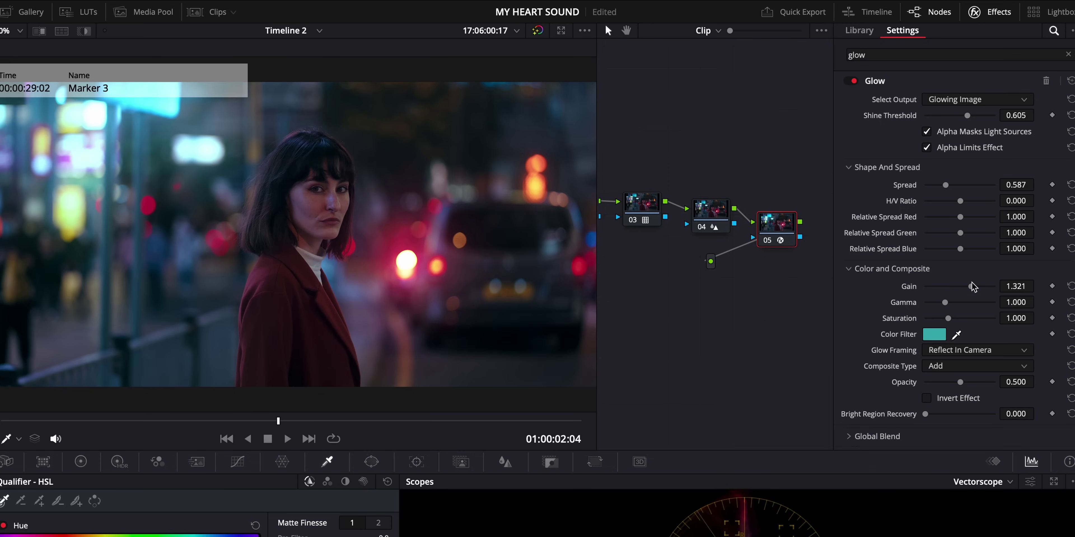
Step: Bring the glow Gain down to 0.569 and compare the glow off and on
{"action": "left_click_drag", "start_coordinate": [970, 287], "coordinate": [945, 292]}
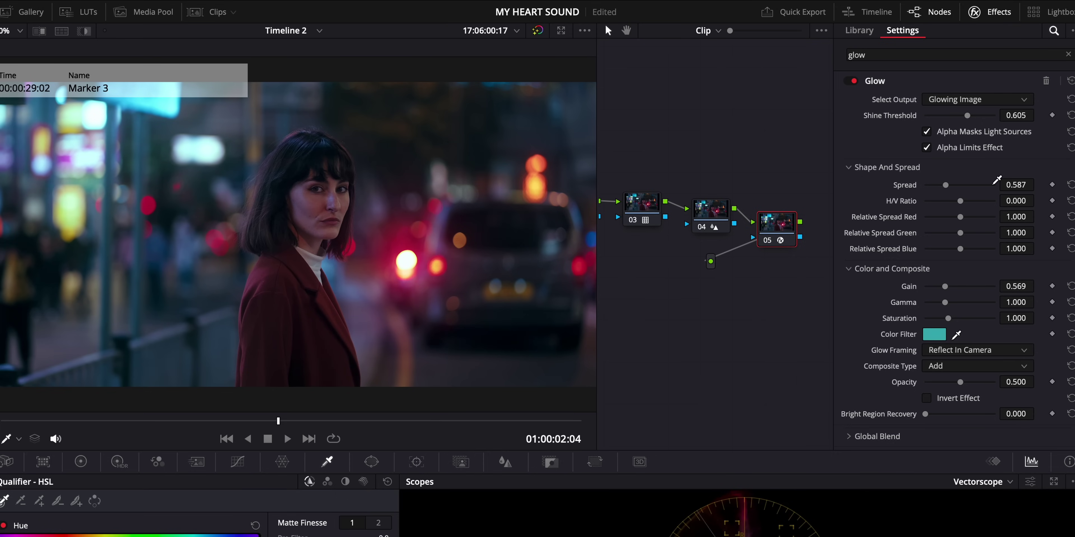
{"action": "left_click", "coordinate": [854, 82]}
{"action": "left_click", "coordinate": [853, 81]}
{"action": "left_click", "coordinate": [853, 81]}
{"action": "left_click", "coordinate": [853, 82]}
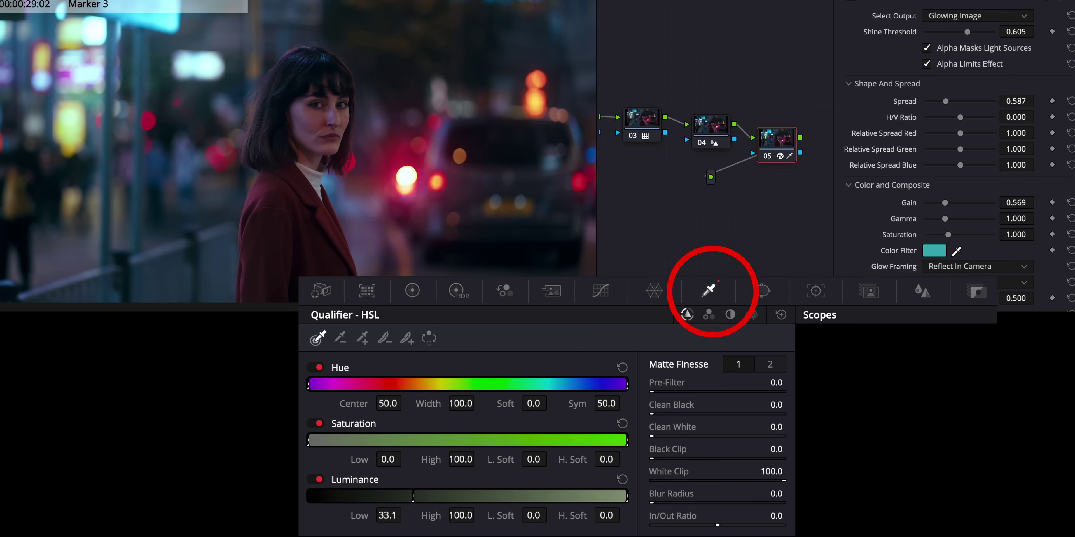
Step: Set node 05's luminance qualifier to Low 47.1 and L. Soft 15.4, then compare node 05 off/on
{"action": "mouse_move", "coordinate": [537, 516]}
{"action": "left_mouse_down"}
{"action": "mouse_move", "coordinate": [552, 514]}
{"action": "mouse_move", "coordinate": [541, 515]}
{"action": "left_mouse_up"}
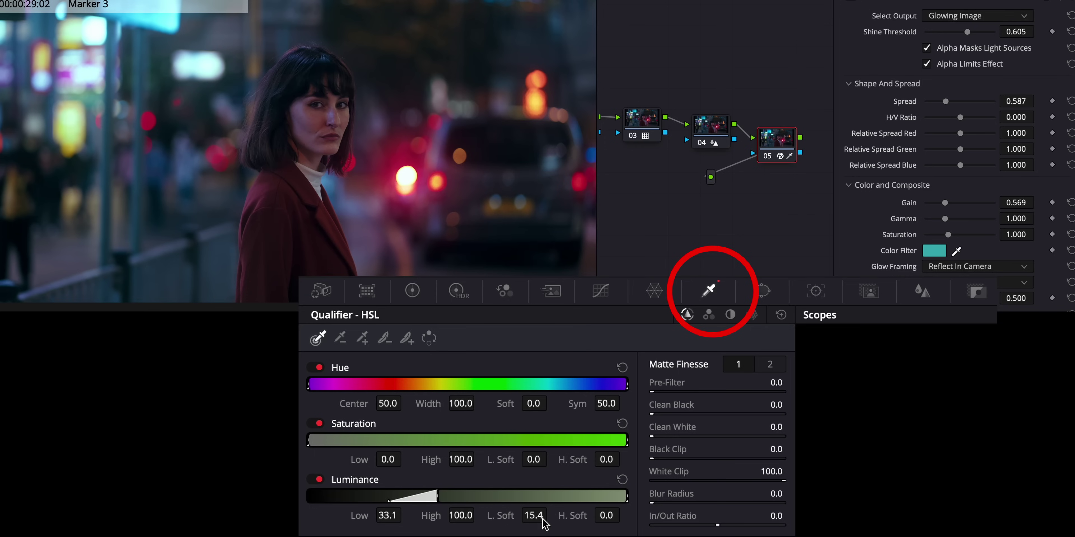
{"action": "left_click_drag", "start_coordinate": [372, 519], "coordinate": [428, 519]}
{"action": "mouse_move", "coordinate": [497, 247]}
{"action": "left_mouse_down"}
{"action": "mouse_move", "coordinate": [523, 245]}
{"action": "mouse_move", "coordinate": [502, 246]}
{"action": "left_mouse_up"}
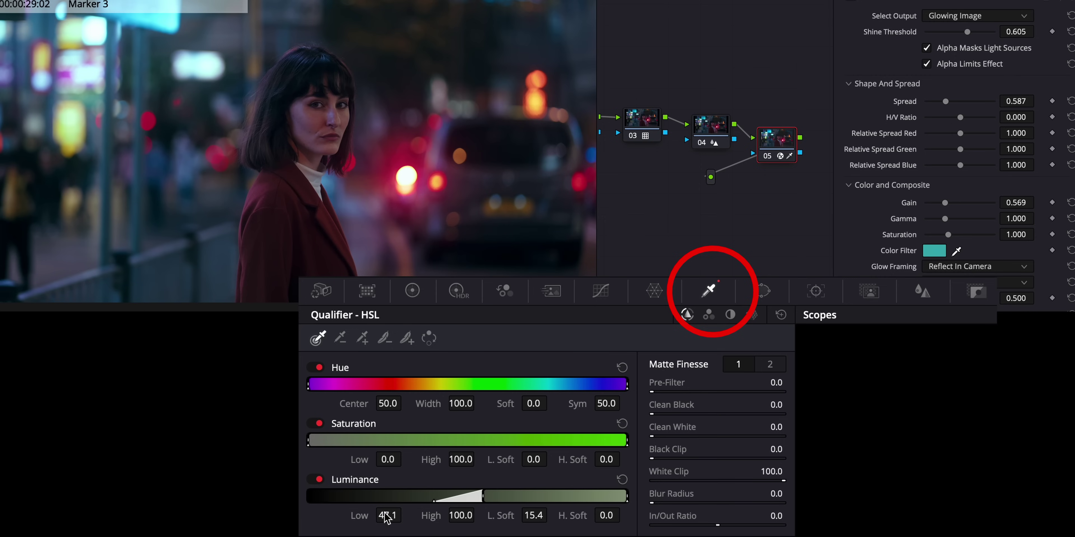
{"action": "left_click", "coordinate": [766, 154]}
{"action": "left_click", "coordinate": [766, 154]}
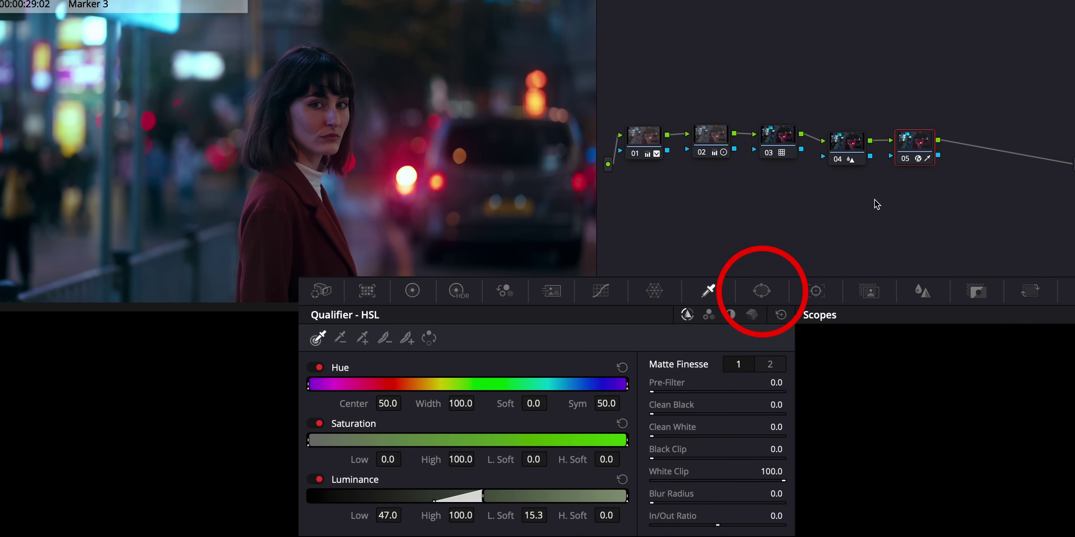
Step: Add corrector node 06 after node 05 and position it in the graph
{"action": "right_click", "coordinate": [898, 291]}
{"action": "mouse_move", "coordinate": [911, 225]}
{"action": "left_click", "coordinate": [853, 223]}
{"action": "left_click_drag", "start_coordinate": [871, 206], "coordinate": [981, 152]}
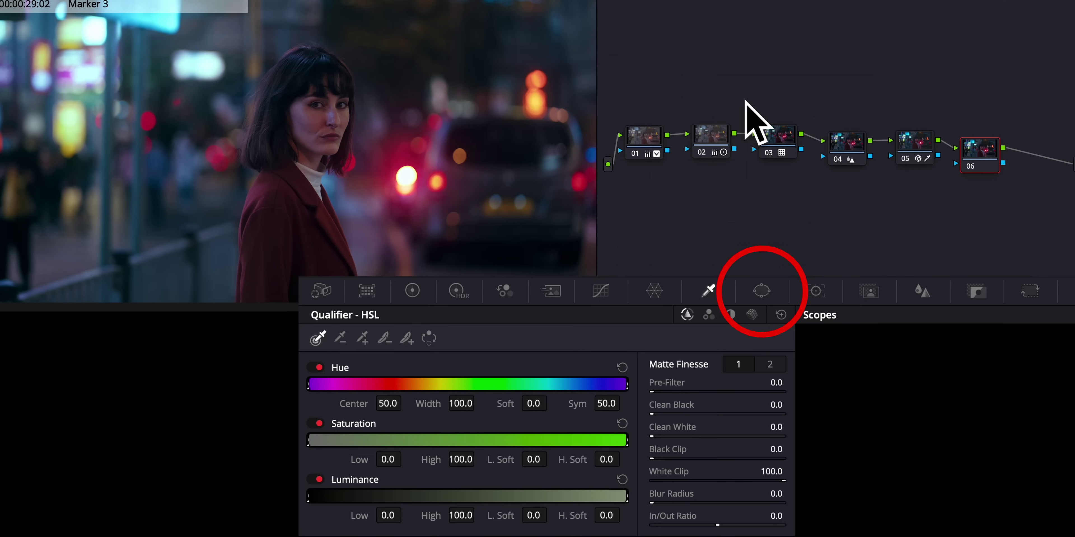
{"action": "left_click_drag", "start_coordinate": [979, 149], "coordinate": [976, 123]}
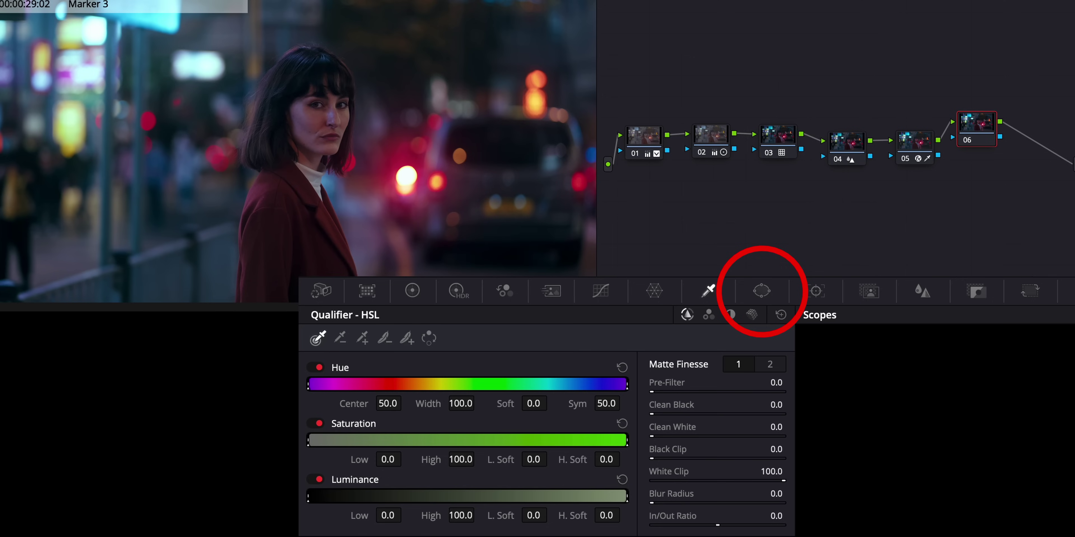
Step: Add a circle window on node 06, shaped into a soft tall oval around the woman (size 62.82, aspect 39.50, softness 11.24)
{"action": "left_click", "coordinate": [762, 291]}
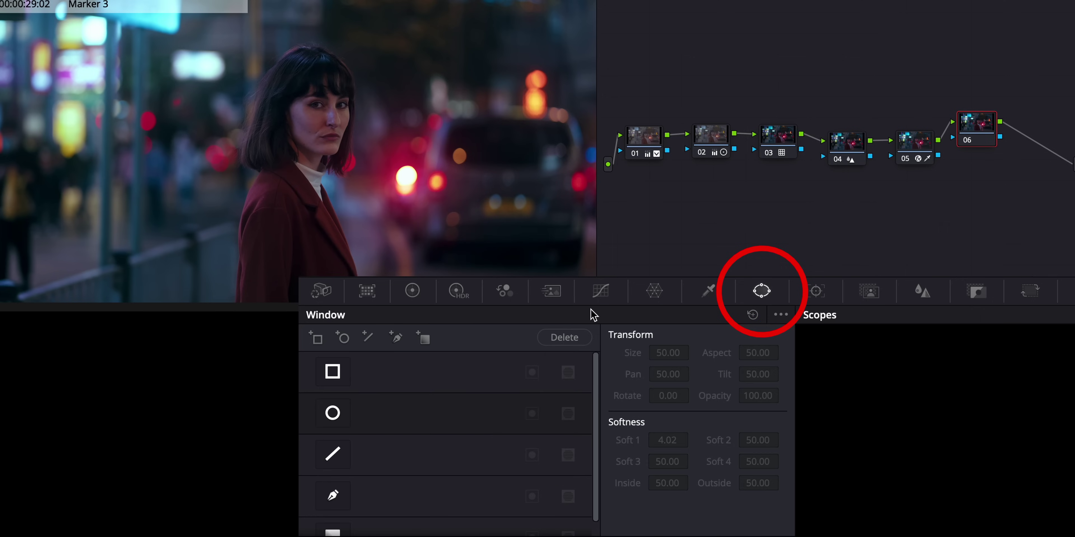
{"action": "left_click", "coordinate": [333, 414]}
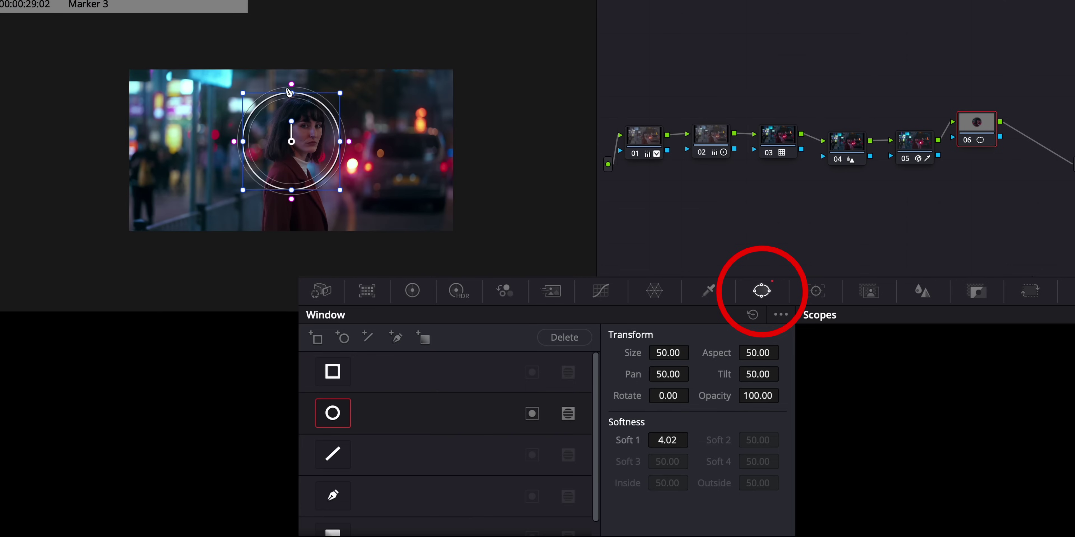
{"action": "left_click_drag", "start_coordinate": [291, 96], "coordinate": [292, 73]}
{"action": "left_click_drag", "start_coordinate": [338, 141], "coordinate": [365, 141]}
{"action": "left_click_drag", "start_coordinate": [291, 211], "coordinate": [291, 252]}
{"action": "left_click_drag", "start_coordinate": [365, 143], "coordinate": [379, 142]}
{"action": "left_click_drag", "start_coordinate": [292, 142], "coordinate": [294, 160]}
{"action": "left_click_drag", "start_coordinate": [399, 163], "coordinate": [409, 164]}
{"action": "left_click_drag", "start_coordinate": [295, 50], "coordinate": [299, 43]}
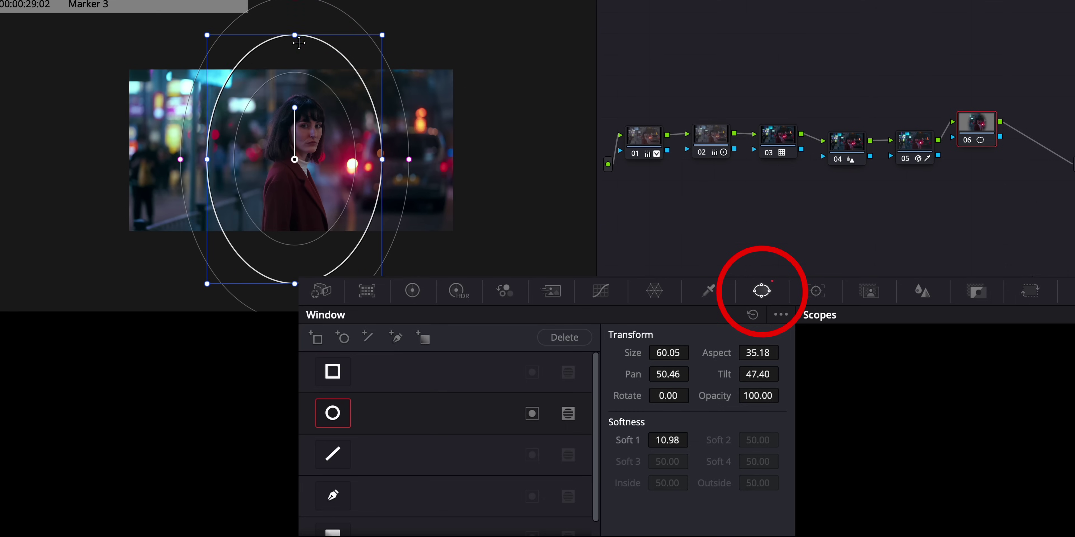
{"action": "left_click_drag", "start_coordinate": [412, 163], "coordinate": [393, 161]}
Step: Invert node 06's oval window and pull its curve down to darken the surroundings
{"action": "left_click", "coordinate": [532, 414]}
{"action": "left_click", "coordinate": [610, 295]}
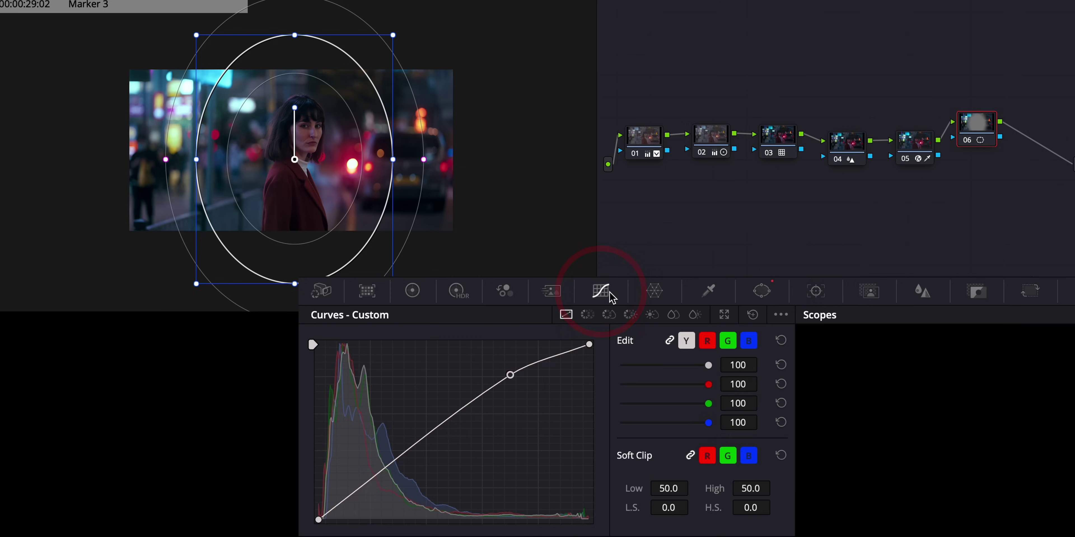
{"action": "left_click_drag", "start_coordinate": [420, 454], "coordinate": [544, 470]}
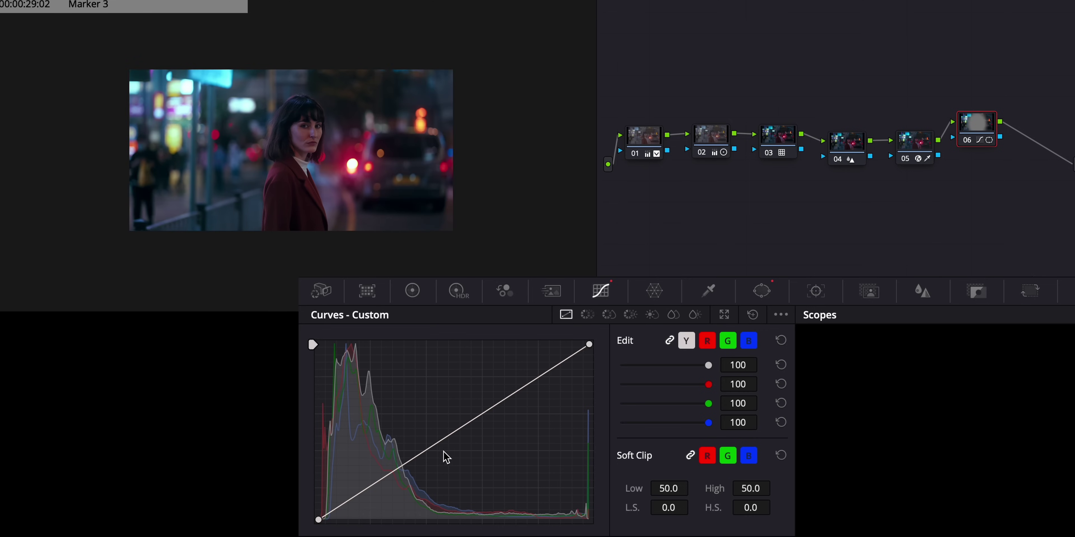
{"action": "left_click_drag", "start_coordinate": [432, 447], "coordinate": [433, 458]}
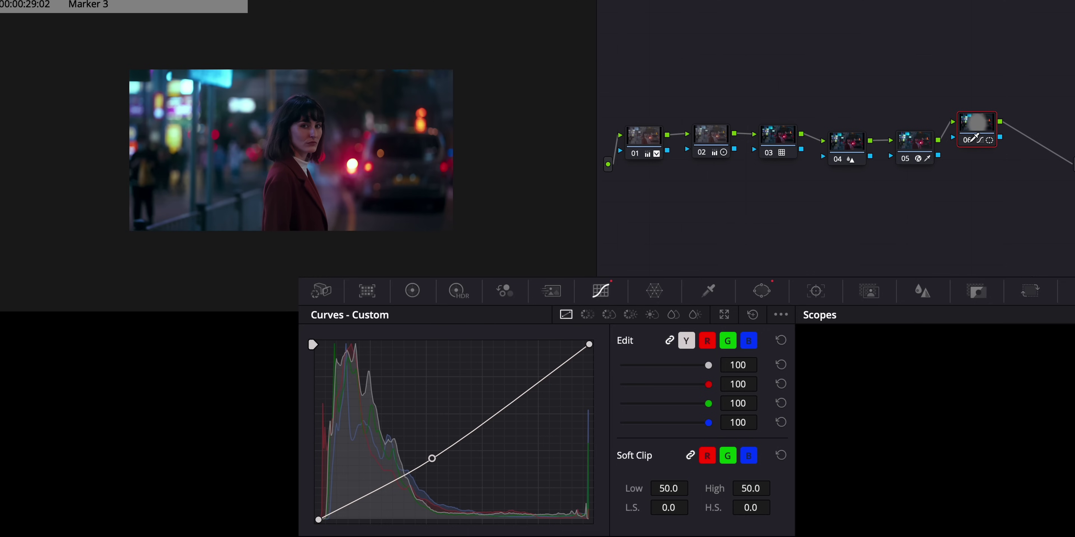
Step: Compare the vignette, then narrow the oval to size 59.54, aspect 34.38 at pan 51.11, tilt 47.49
{"action": "left_click", "coordinate": [968, 141]}
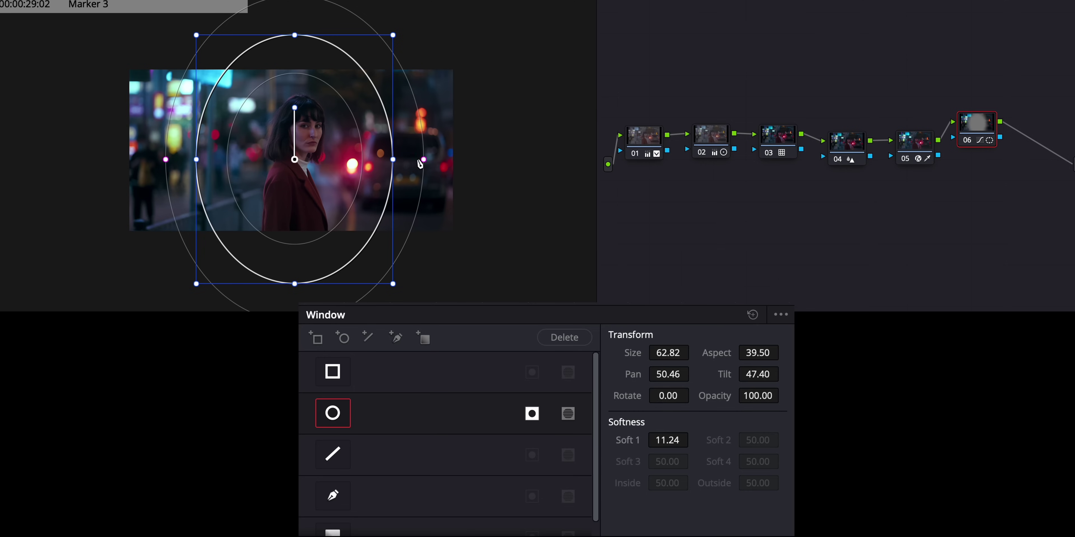
{"action": "left_click_drag", "start_coordinate": [392, 160], "coordinate": [380, 160]}
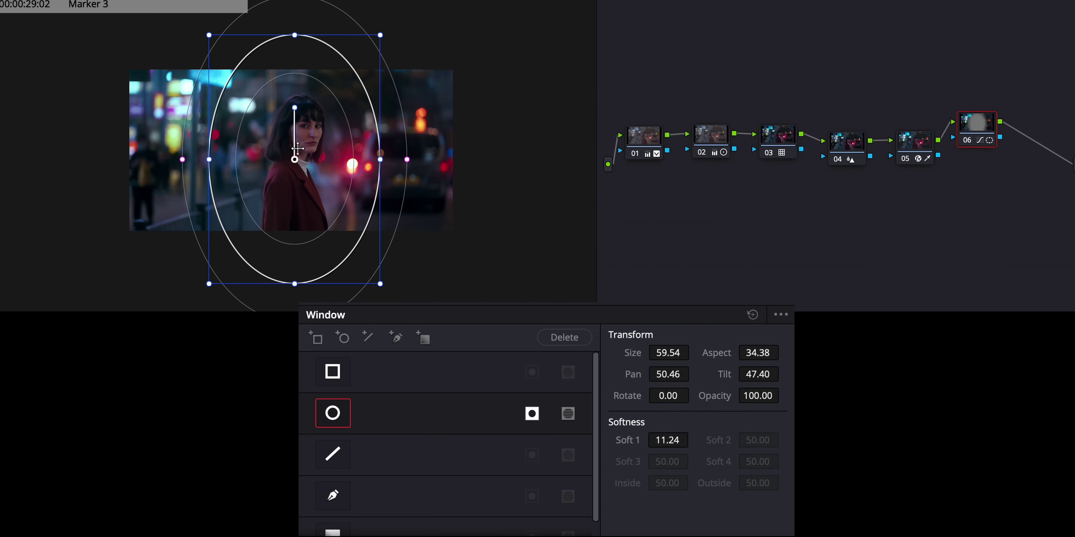
{"action": "left_click_drag", "start_coordinate": [294, 159], "coordinate": [299, 159]}
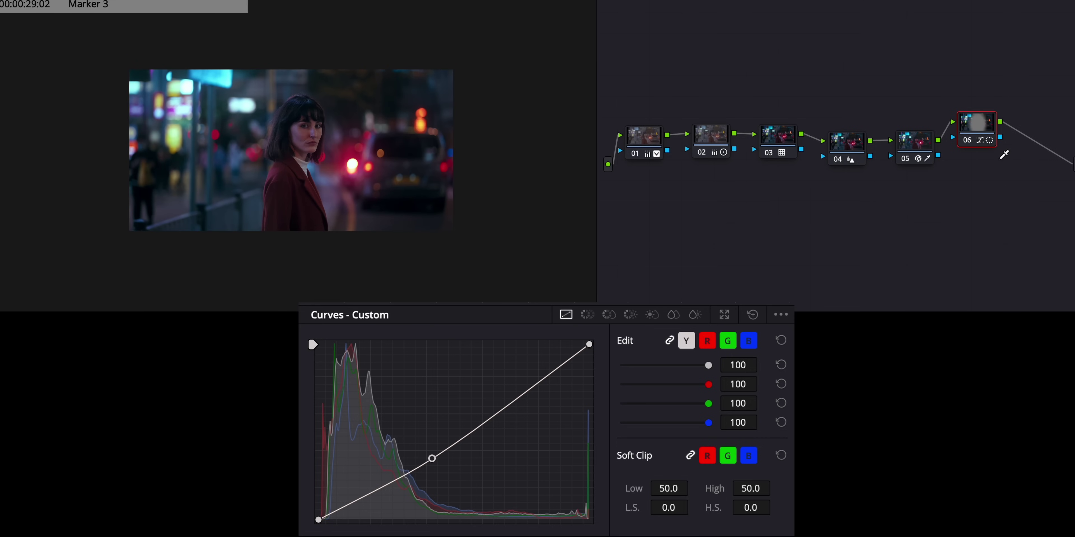
Step: Add an outside node 07 after node 06 and tidy the node layout
{"action": "right_click", "coordinate": [977, 124]}
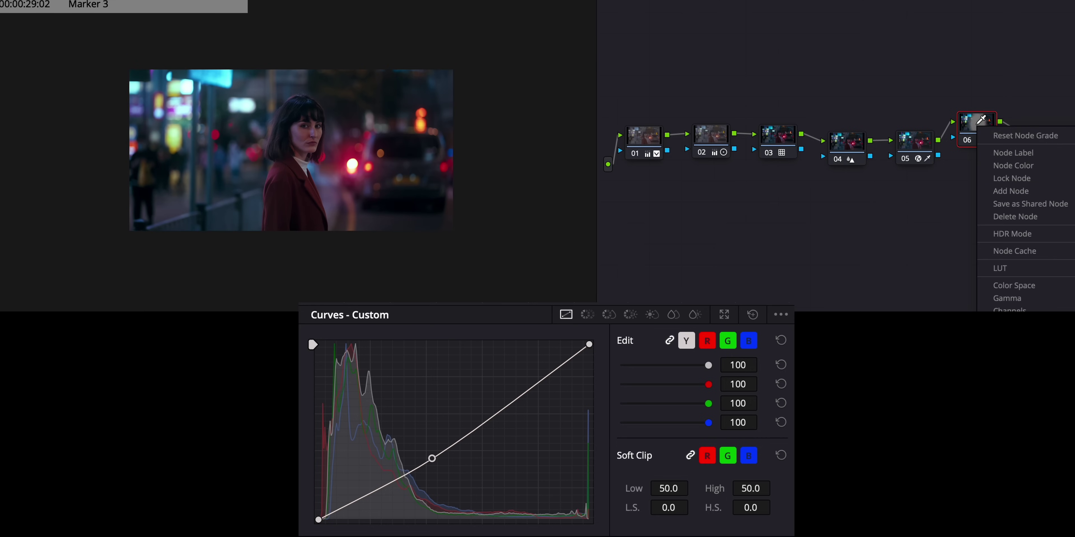
{"action": "mouse_move", "coordinate": [1007, 192]}
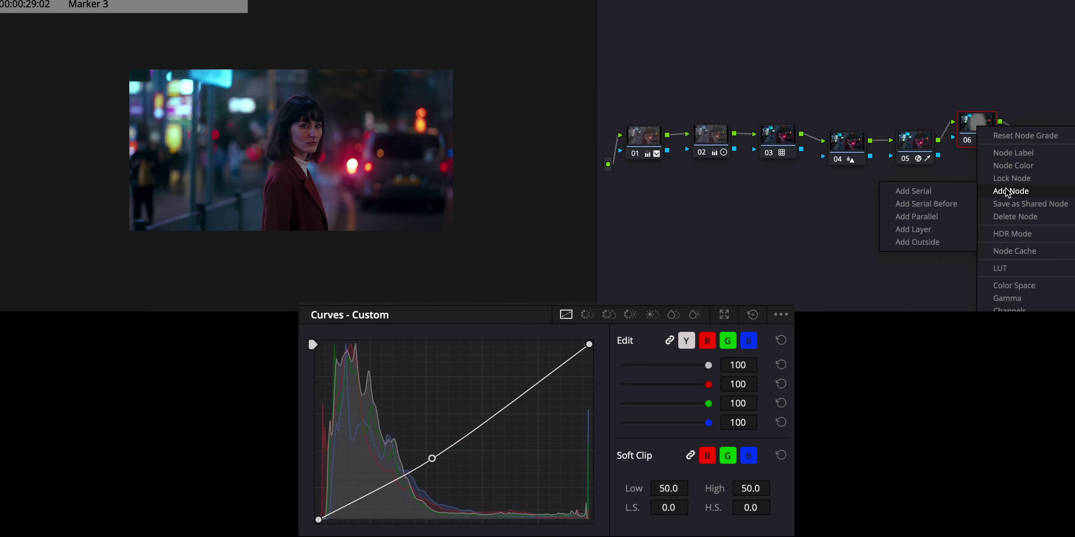
{"action": "left_click", "coordinate": [942, 245]}
{"action": "left_click_drag", "start_coordinate": [1045, 129], "coordinate": [1019, 190]}
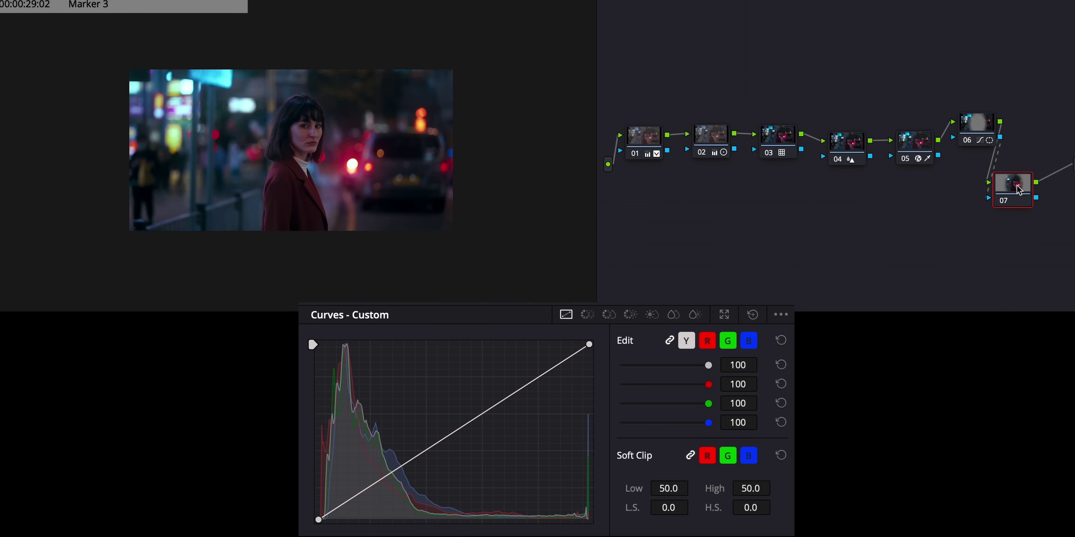
{"action": "left_click_drag", "start_coordinate": [982, 122], "coordinate": [971, 103]}
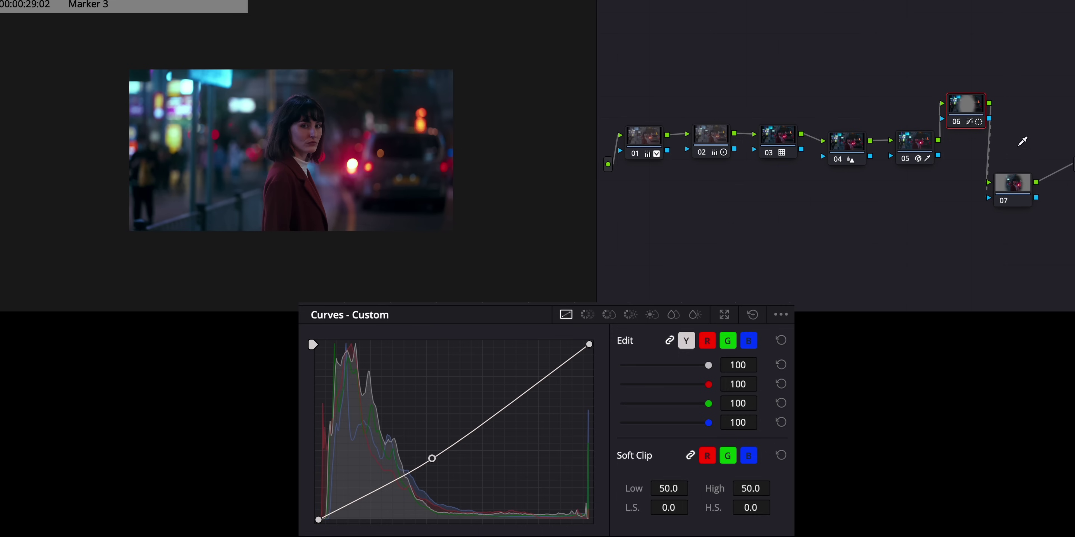
Step: Replace node 07's curve point with one midtone lift to brighten, and fit the viewer
{"action": "left_click", "coordinate": [1022, 186]}
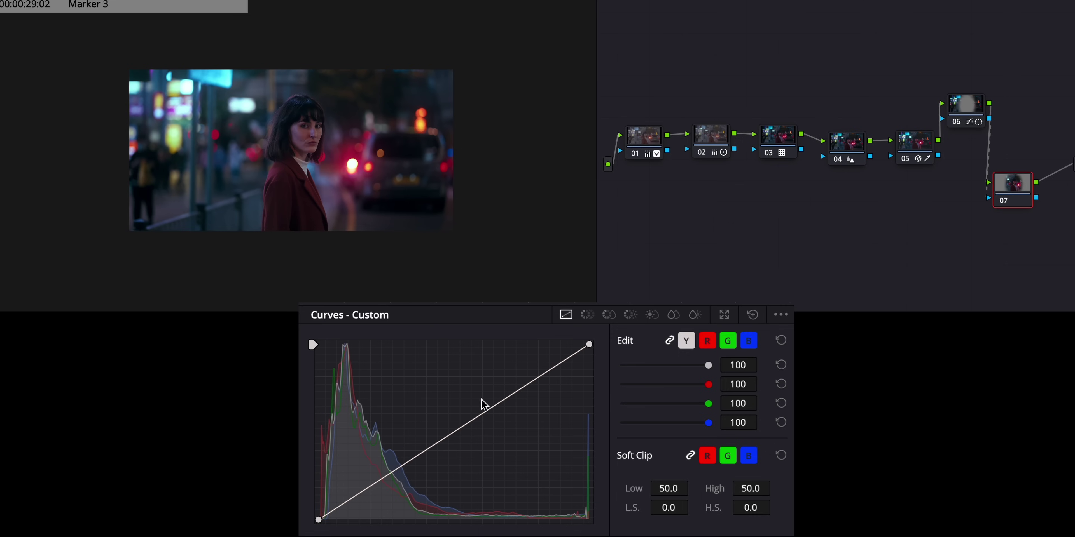
{"action": "left_click_drag", "start_coordinate": [476, 416], "coordinate": [452, 394]}
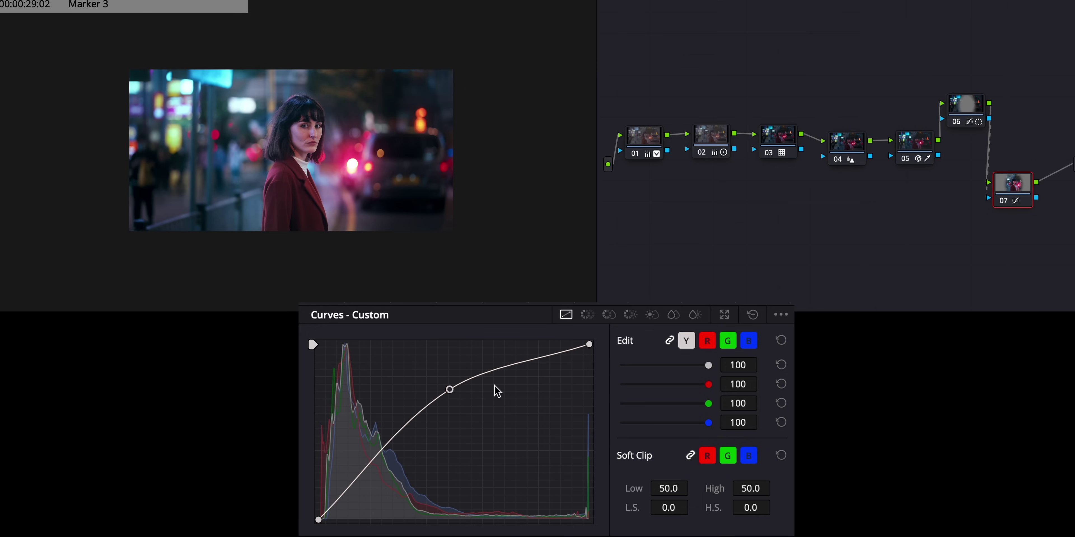
{"action": "right_click", "coordinate": [449, 389]}
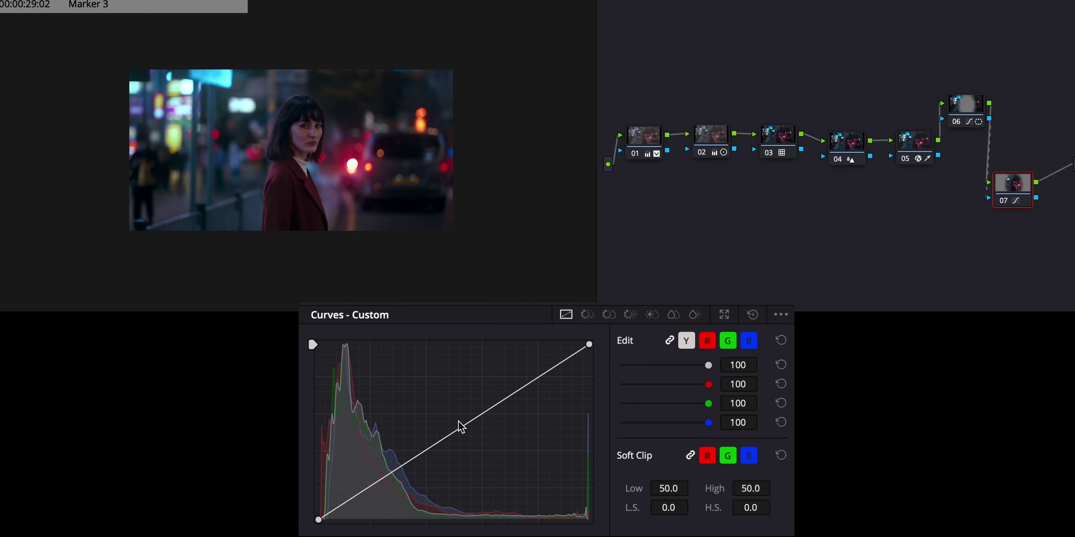
{"action": "left_click_drag", "start_coordinate": [462, 428], "coordinate": [464, 411]}
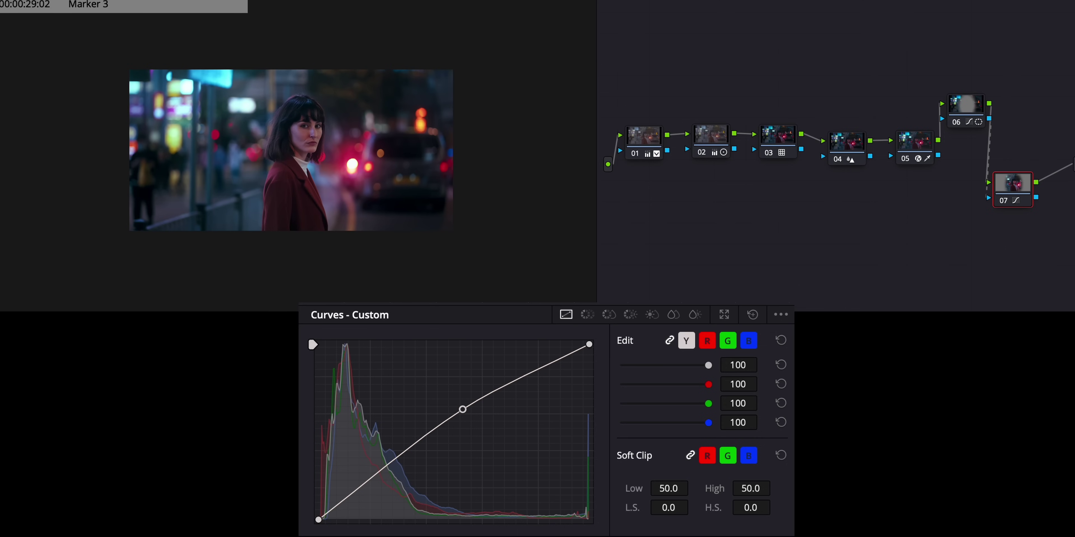
{"action": "left_click", "coordinate": [9, 1]}
{"action": "left_click", "coordinate": [9, 1]}
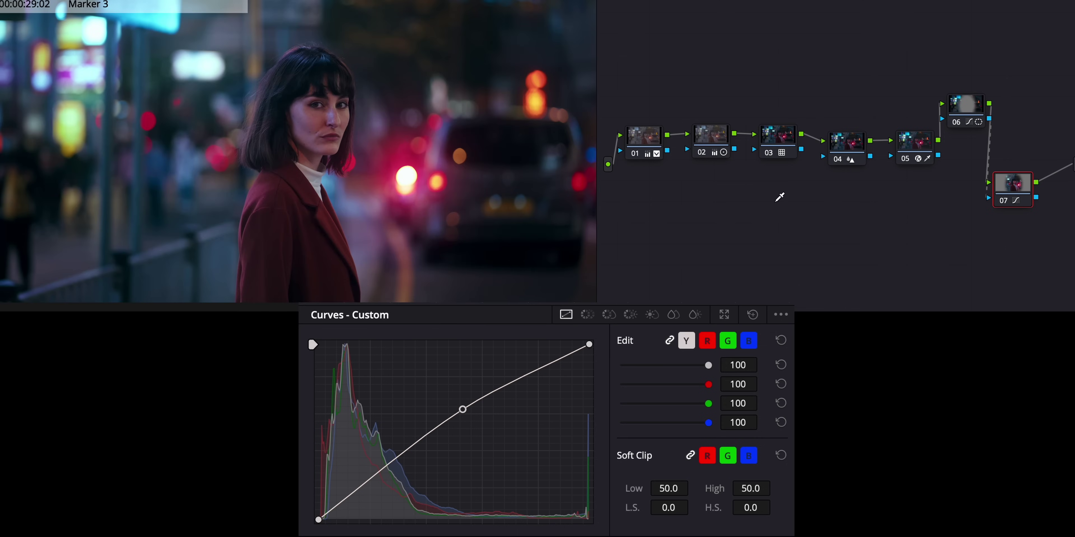
Step: Compare node 07 on and off, then swap its curve point for a gentler lift
{"action": "left_click", "coordinate": [1003, 203]}
{"action": "left_click", "coordinate": [1004, 203]}
{"action": "left_click", "coordinate": [1003, 202]}
{"action": "key", "text": "ctrl+d"}
{"action": "right_click", "coordinate": [463, 410]}
{"action": "left_click_drag", "start_coordinate": [475, 419], "coordinate": [471, 414]}
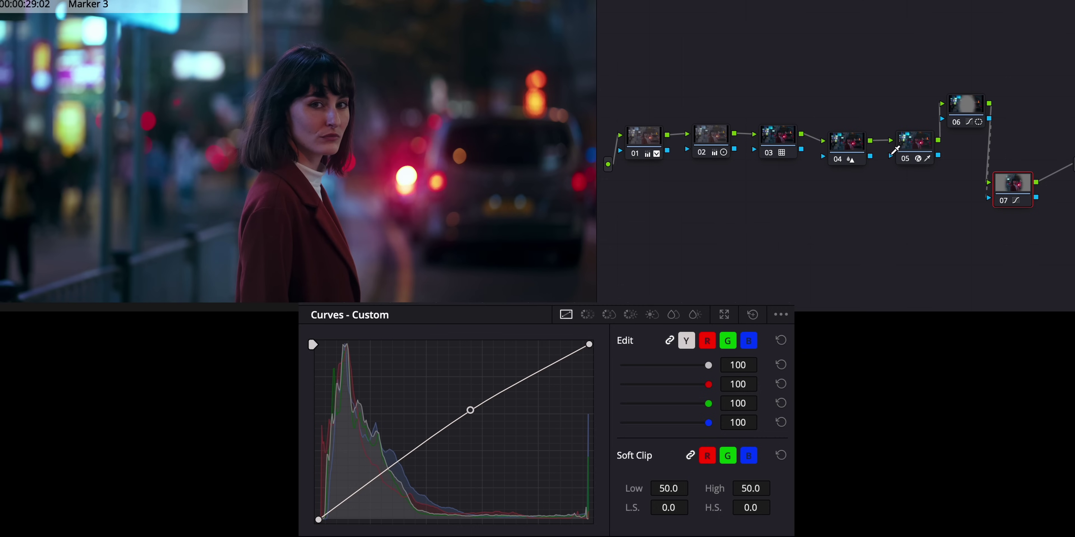
Step: Zoom in to compare node 07 on and off, refit the frame, and select node 01
{"action": "scroll", "coordinate": [293, 183], "scroll_direction": "up", "scroll_amount": 8}
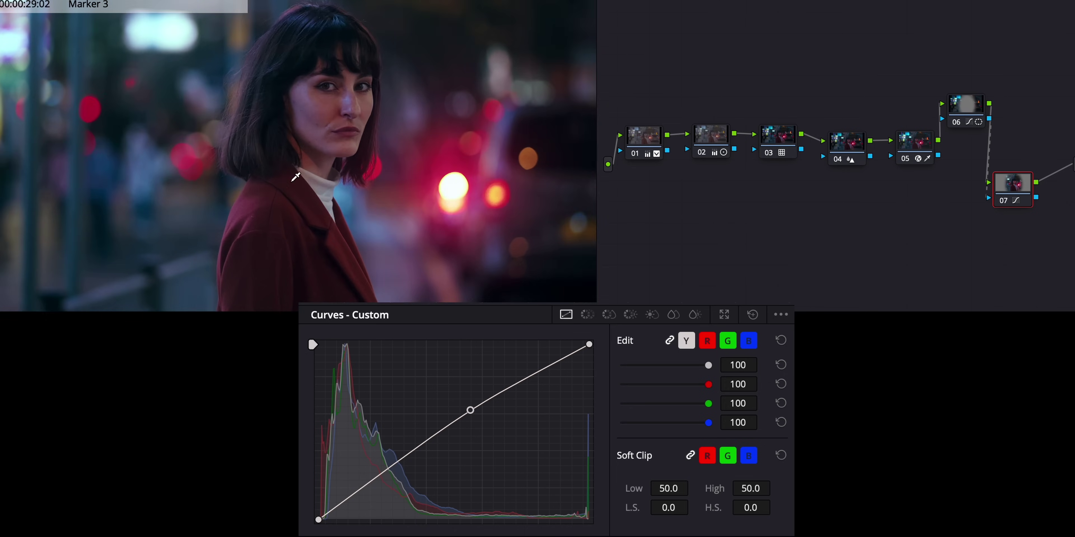
{"action": "scroll", "coordinate": [413, 60], "scroll_direction": "up", "scroll_amount": 4}
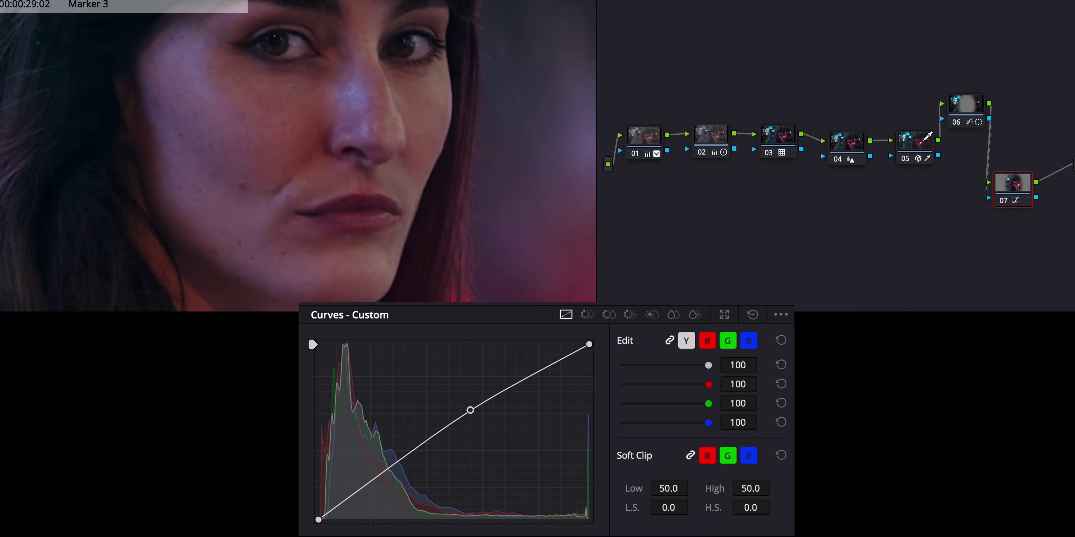
{"action": "left_click", "coordinate": [1002, 203]}
{"action": "left_click", "coordinate": [1002, 202]}
{"action": "left_click", "coordinate": [1002, 202]}
{"action": "left_click", "coordinate": [1003, 200]}
{"action": "key", "text": "shift+z"}
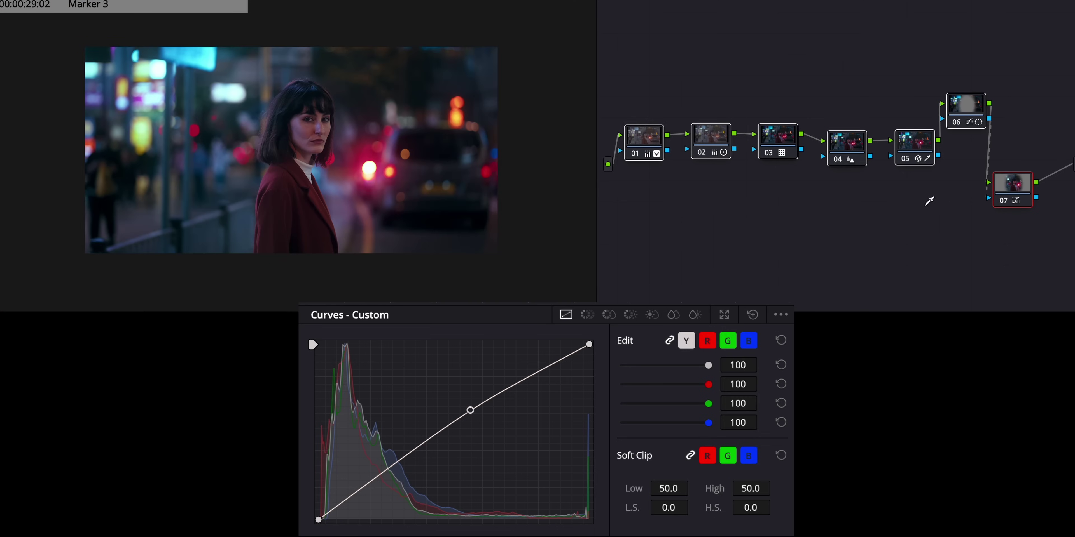
{"action": "left_click", "coordinate": [640, 139]}
{"action": "scroll", "coordinate": [703, 108], "scroll_direction": "left", "scroll_amount": 5}
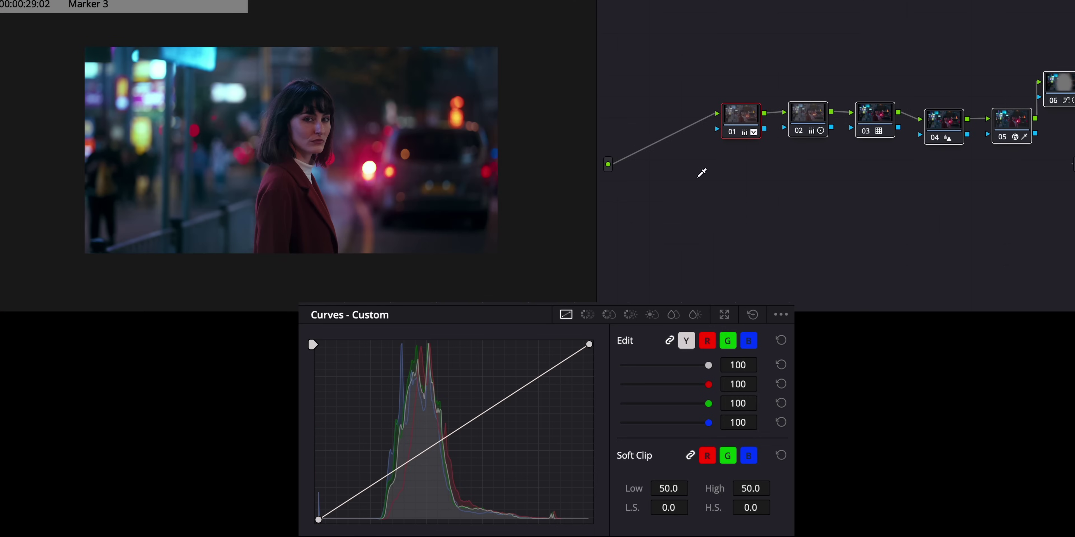
Step: Add a corrector node and link it in ahead of node 01
{"action": "right_click", "coordinate": [670, 189]}
{"action": "mouse_move", "coordinate": [807, 211]}
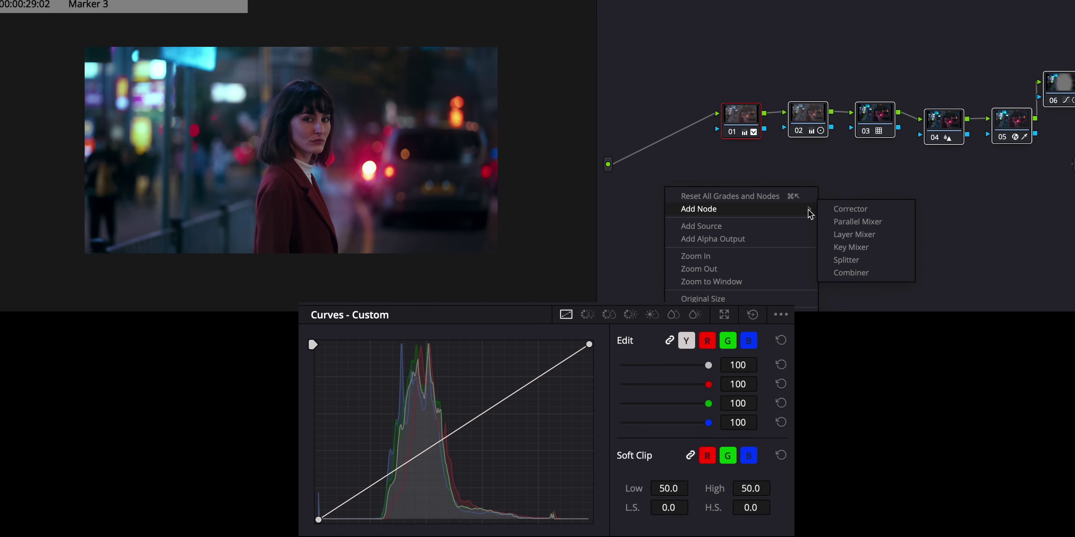
{"action": "key", "text": "Escape"}
{"action": "right_click", "coordinate": [756, 210]}
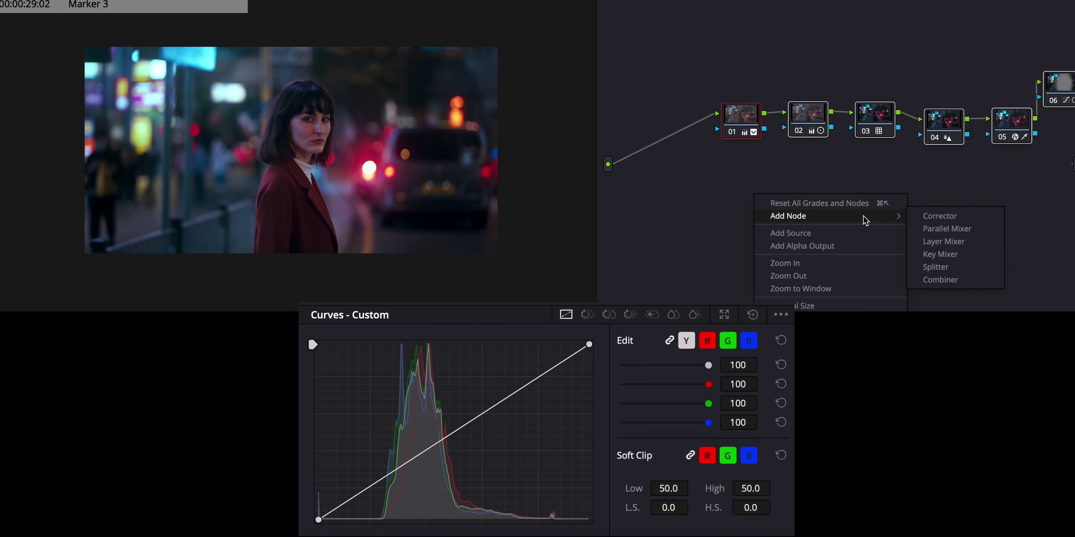
{"action": "left_click", "coordinate": [933, 216]}
{"action": "left_click_drag", "start_coordinate": [747, 209], "coordinate": [658, 150]}
Step: Zoom in and pan across the eyes, nose and dark blurred background
{"action": "scroll", "coordinate": [212, 116], "scroll_direction": "up", "scroll_amount": 6}
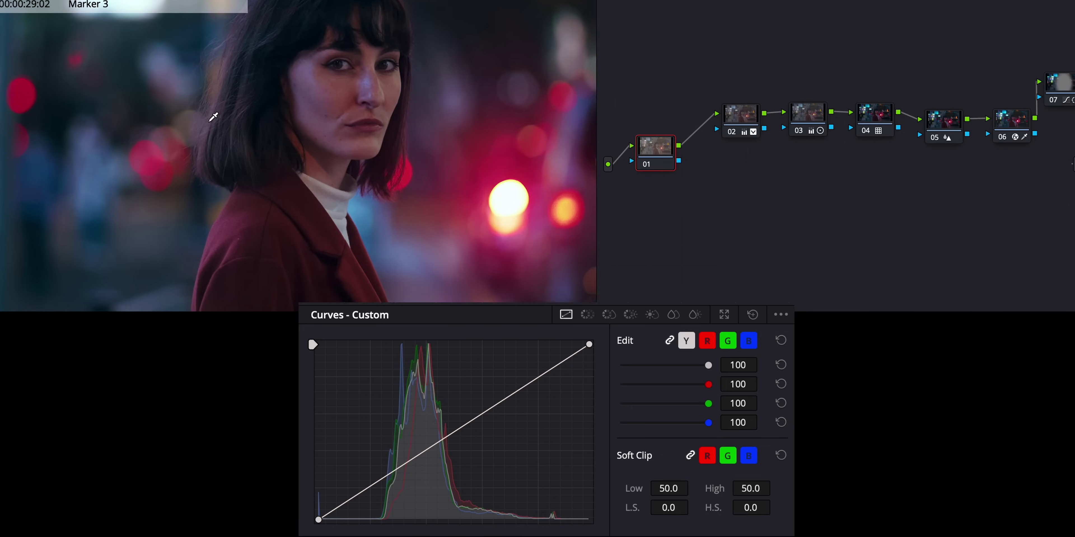
{"action": "left_click_drag", "start_coordinate": [434, 53], "coordinate": [216, 235]}
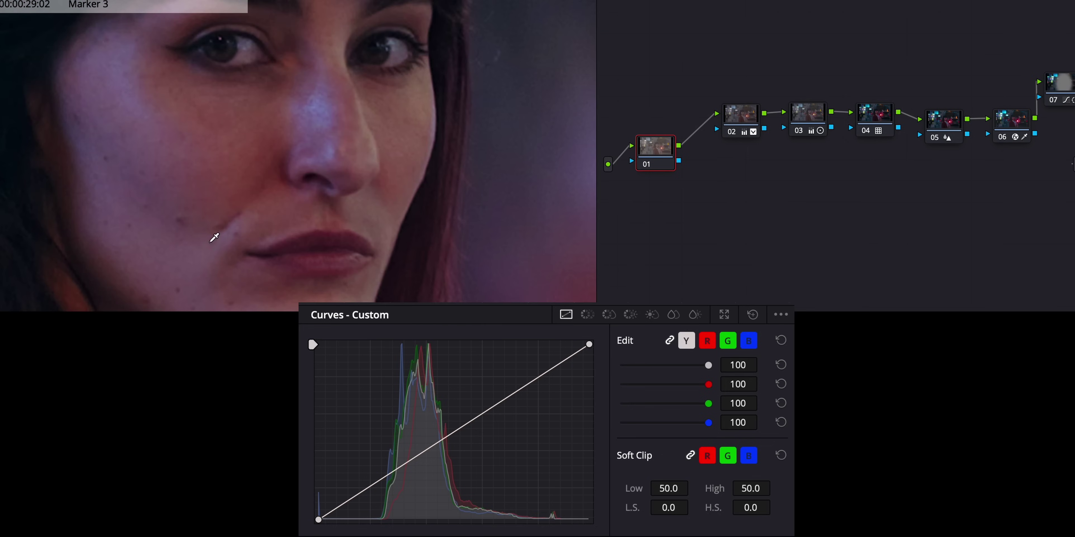
{"action": "left_click_drag", "start_coordinate": [476, 84], "coordinate": [326, 171]}
{"action": "left_click_drag", "start_coordinate": [394, 108], "coordinate": [363, 152]}
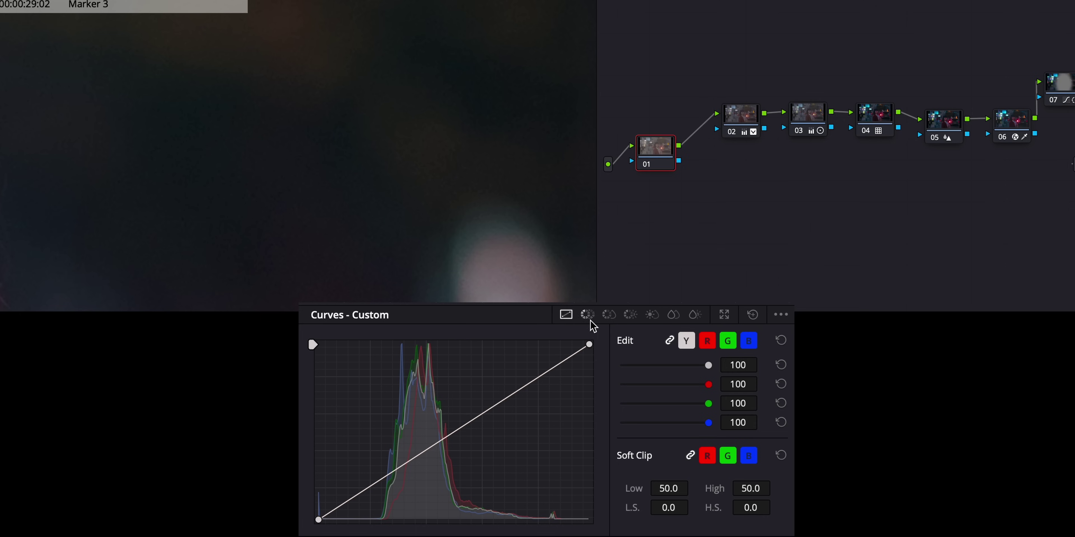
Step: Set node 01's Temporal NR to 3 frames, spatial chroma 8.0, temporal thresholds 68.6, then compare
{"action": "left_click", "coordinate": [554, 296]}
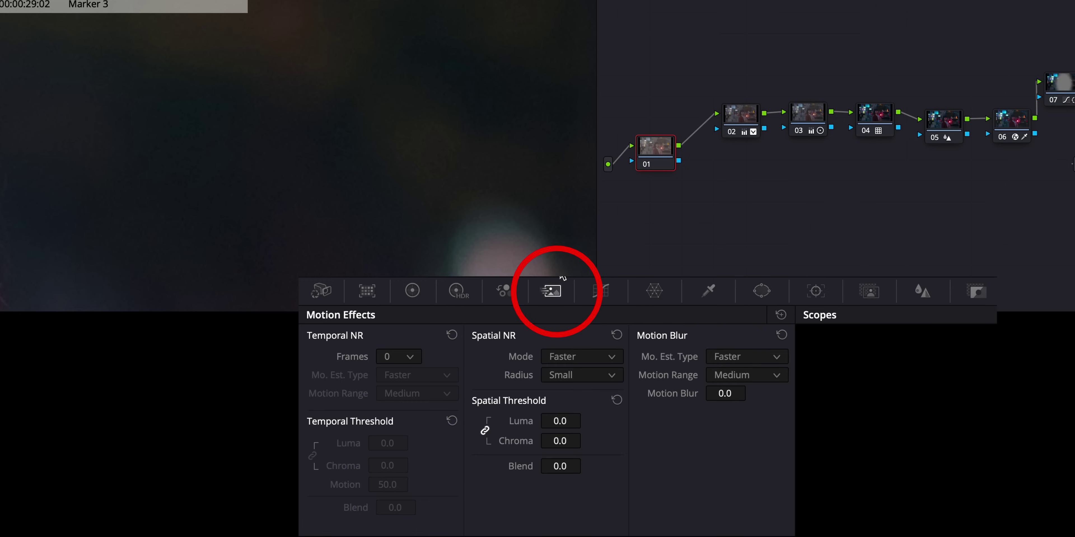
{"action": "left_click", "coordinate": [397, 357]}
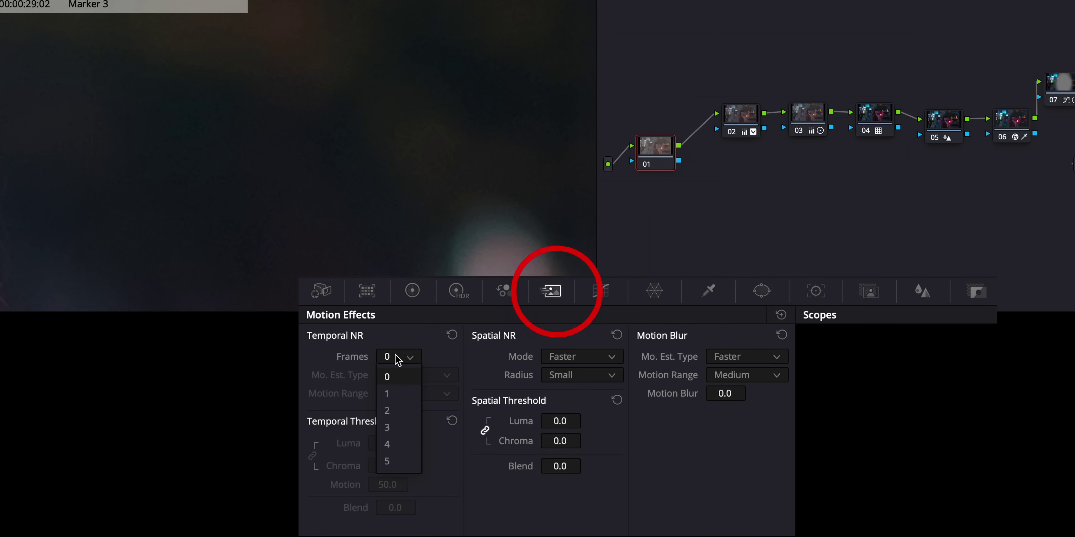
{"action": "left_click", "coordinate": [399, 427]}
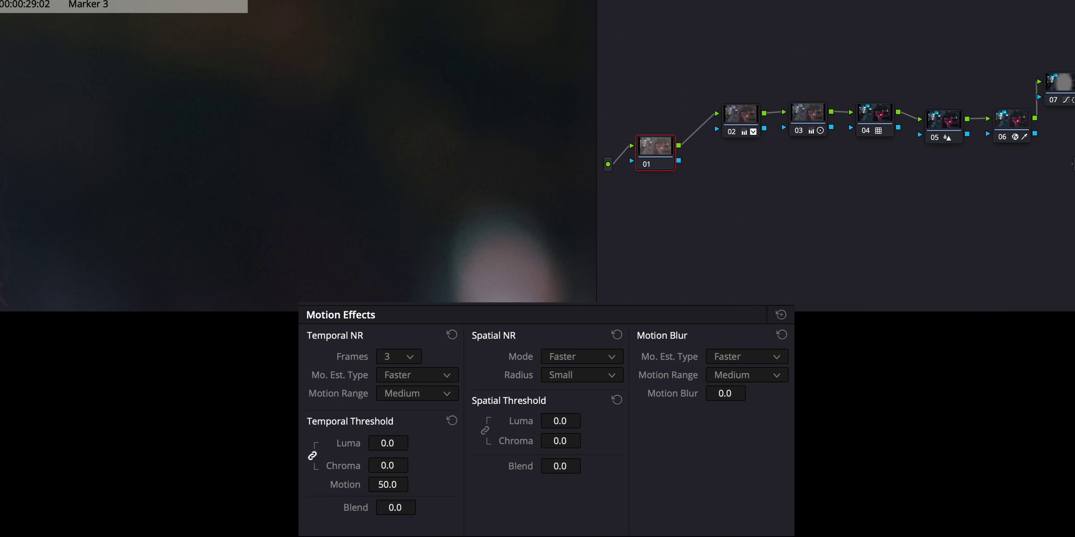
{"action": "left_click_drag", "start_coordinate": [585, 439], "coordinate": [618, 439]}
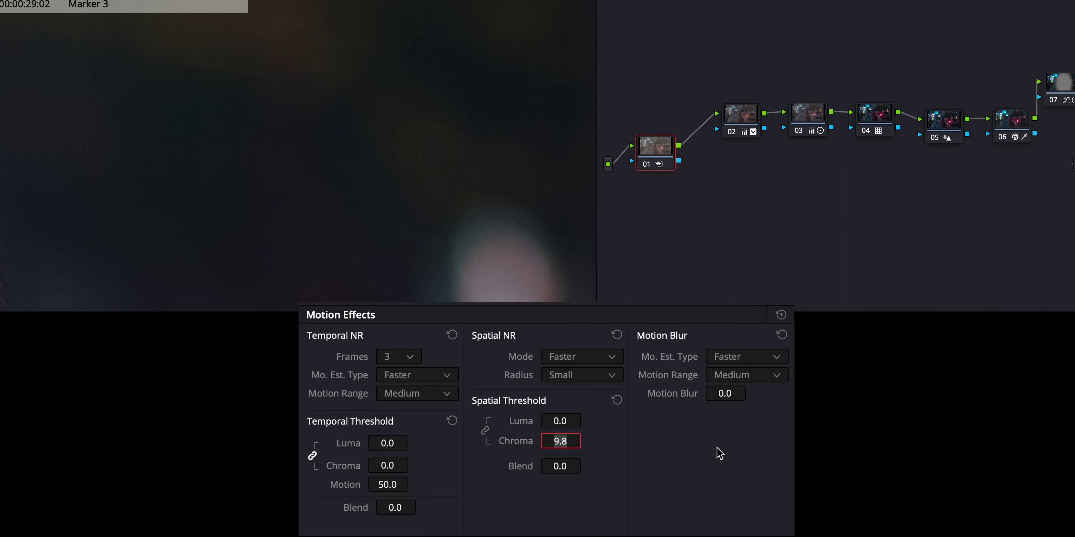
{"action": "type", "text": "8"}
{"action": "key", "text": "Return"}
{"action": "left_click_drag", "start_coordinate": [388, 443], "coordinate": [413, 440]}
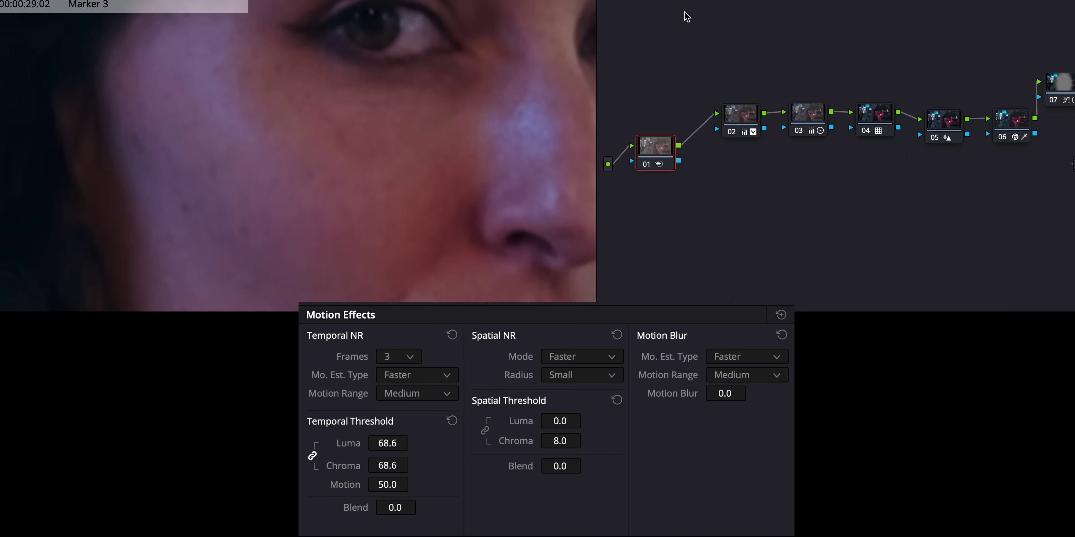
{"action": "left_click", "coordinate": [645, 164]}
{"action": "left_click", "coordinate": [645, 165]}
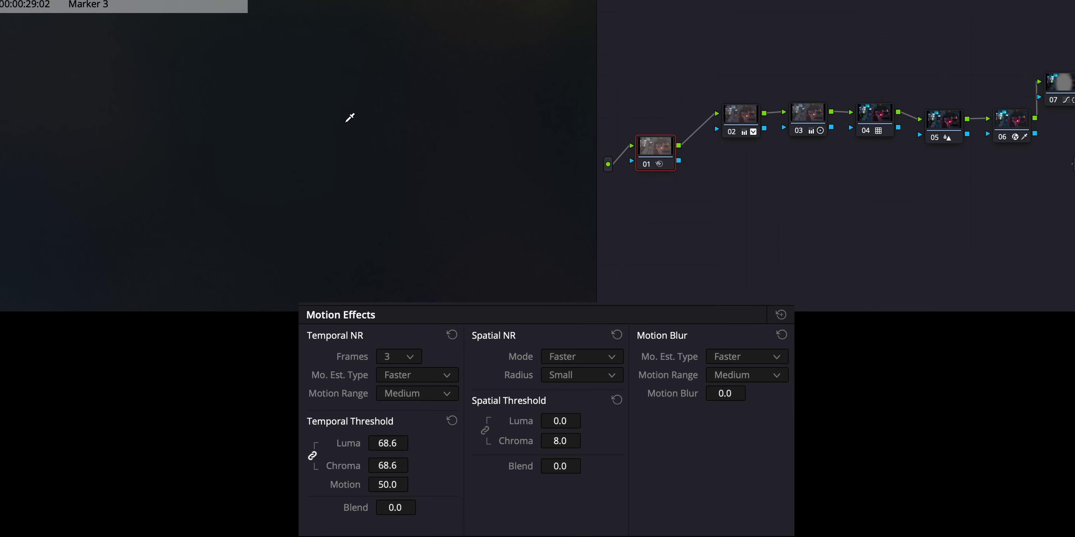
Step: Reset the temporal thresholds to 6.0 luma and chroma, re-entering spatial chroma as 8.0
{"action": "left_click", "coordinate": [386, 444]}
{"action": "left_click", "coordinate": [452, 421]}
{"action": "left_click_drag", "start_coordinate": [399, 444], "coordinate": [413, 443]}
{"action": "left_click_drag", "start_coordinate": [413, 444], "coordinate": [413, 443]}
{"action": "left_click_drag", "start_coordinate": [560, 438], "coordinate": [532, 449]}
{"action": "double_click", "coordinate": [568, 440]}
{"action": "type", "text": "8"}
{"action": "key", "text": "Return"}
Step: Pan the magnified view to the eye and nose, toggling node 01 to compare noise
{"action": "left_click_drag", "start_coordinate": [102, 180], "coordinate": [635, 74]}
{"action": "left_click_drag", "start_coordinate": [336, 249], "coordinate": [649, 47]}
{"action": "left_click_drag", "start_coordinate": [383, 268], "coordinate": [347, 115]}
{"action": "left_click", "coordinate": [648, 163]}
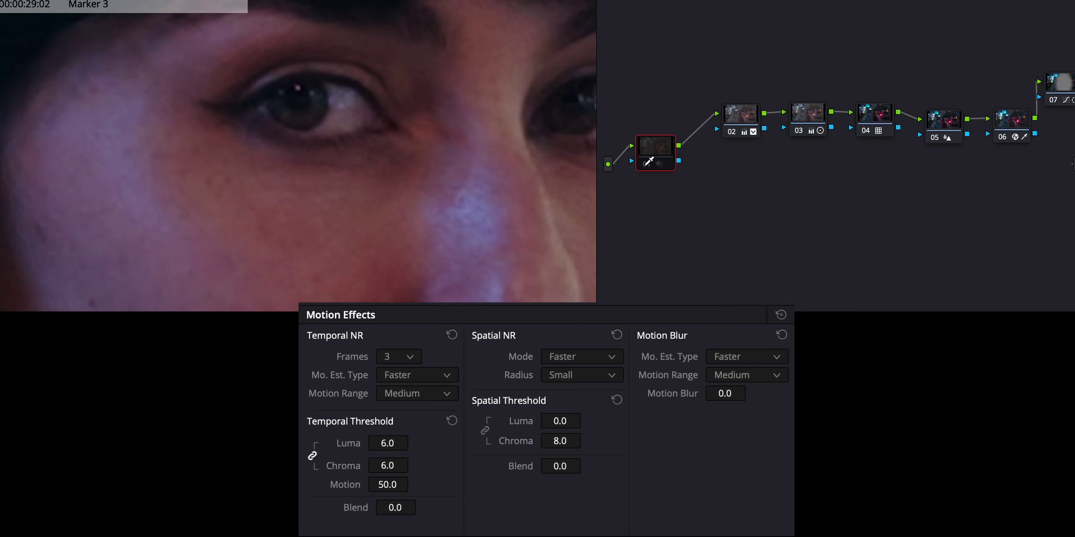
{"action": "left_click", "coordinate": [649, 163]}
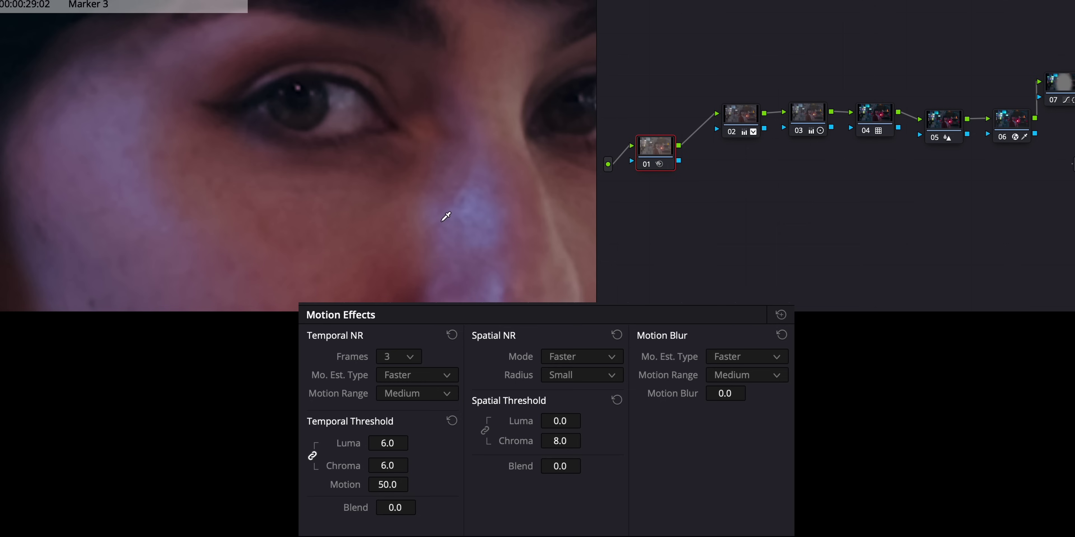
{"action": "left_click_drag", "start_coordinate": [444, 219], "coordinate": [383, 113]}
{"action": "scroll", "coordinate": [389, 162], "scroll_direction": "down", "scroll_amount": 6}
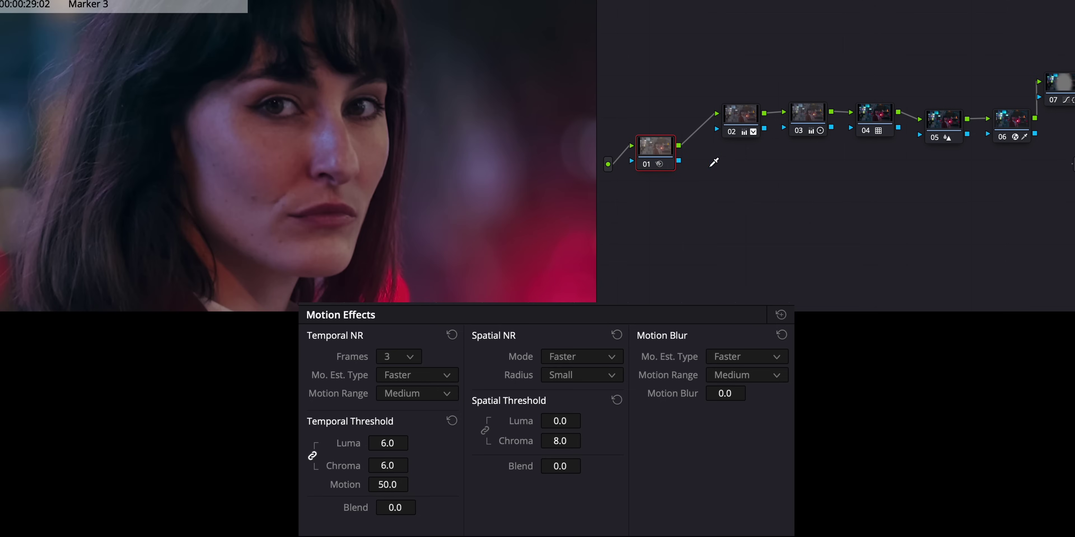
{"action": "left_click", "coordinate": [649, 163]}
{"action": "left_click", "coordinate": [649, 162]}
{"action": "left_click", "coordinate": [649, 162]}
Step: Keep comparing node 01 on and off across the frame, then fit the picture in the viewer
{"action": "scroll", "coordinate": [288, 146], "scroll_direction": "up", "scroll_amount": 3}
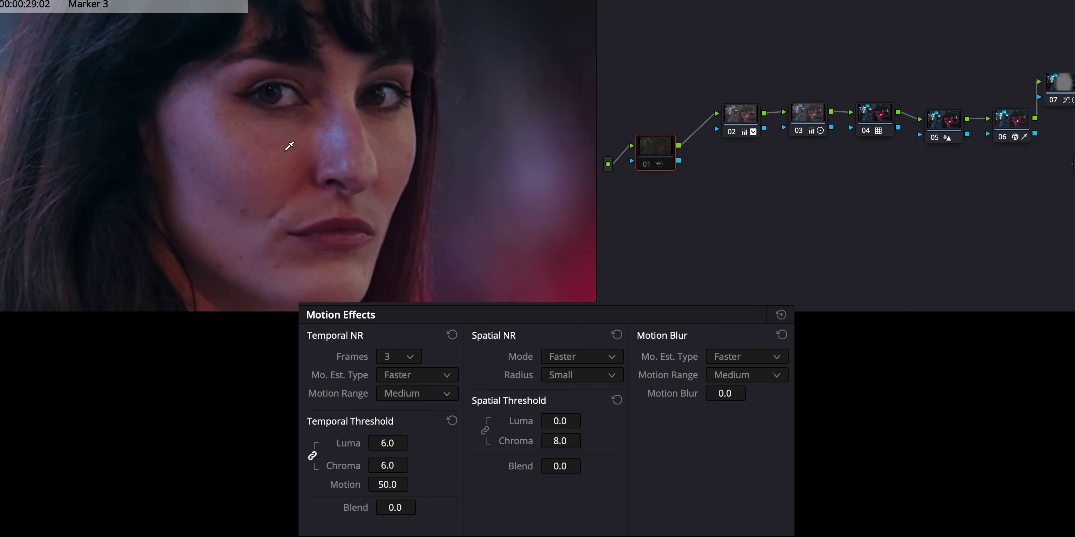
{"action": "scroll", "coordinate": [288, 147], "scroll_direction": "down", "scroll_amount": 2}
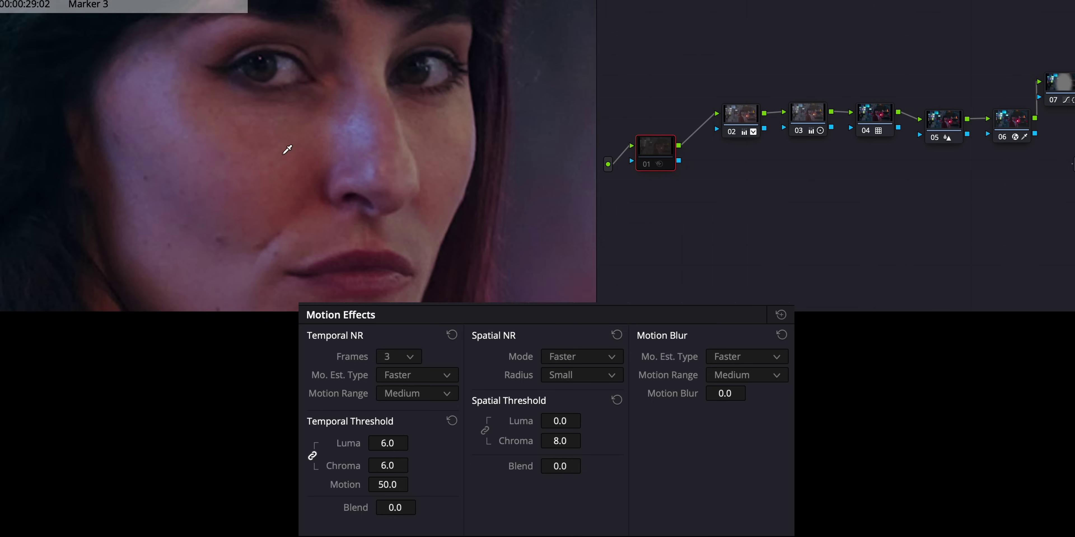
{"action": "scroll", "coordinate": [288, 148], "scroll_direction": "down", "scroll_amount": 3}
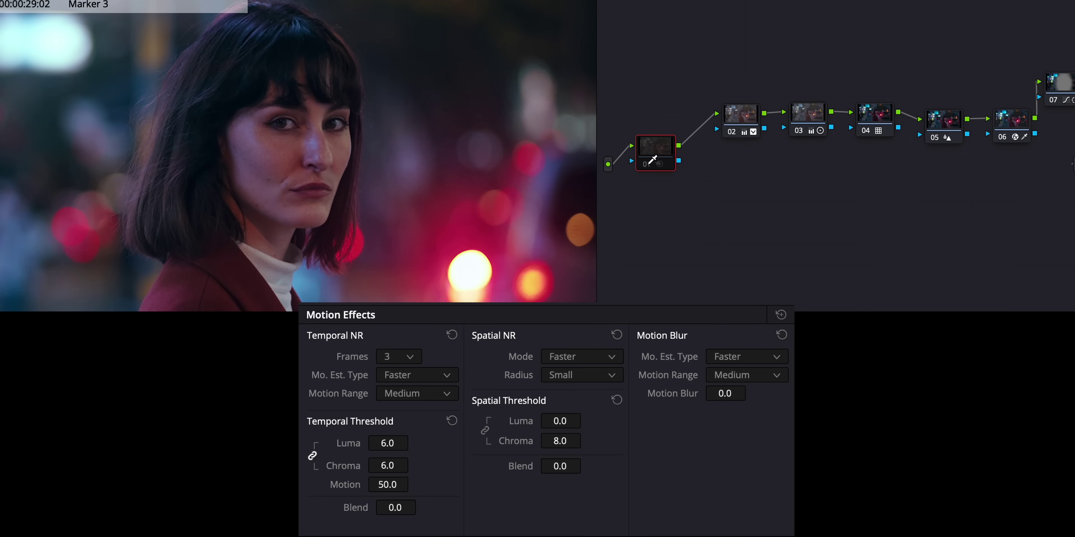
{"action": "left_click", "coordinate": [650, 163]}
{"action": "left_click_drag", "start_coordinate": [474, 78], "coordinate": [337, 282]}
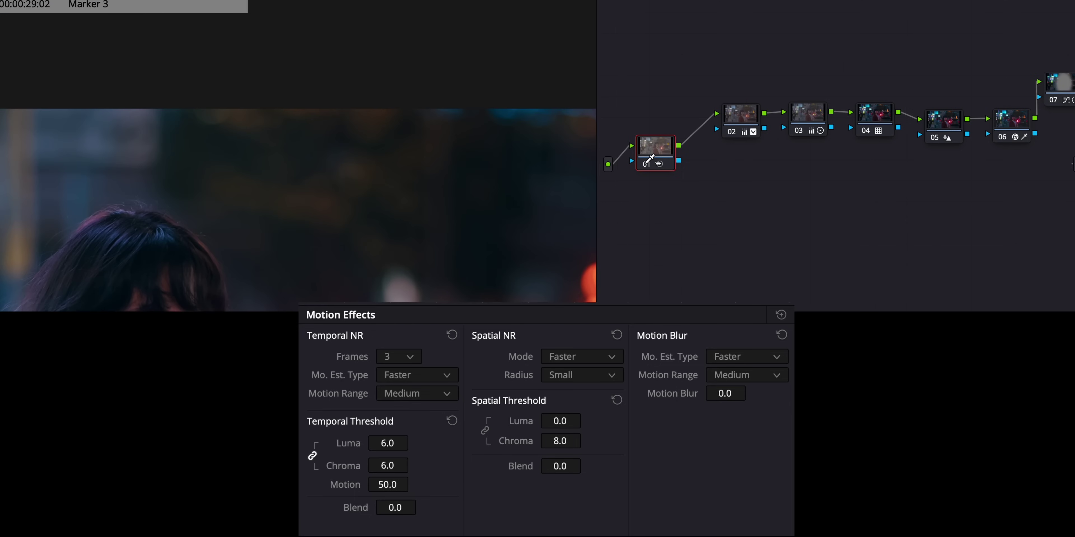
{"action": "left_click", "coordinate": [649, 160]}
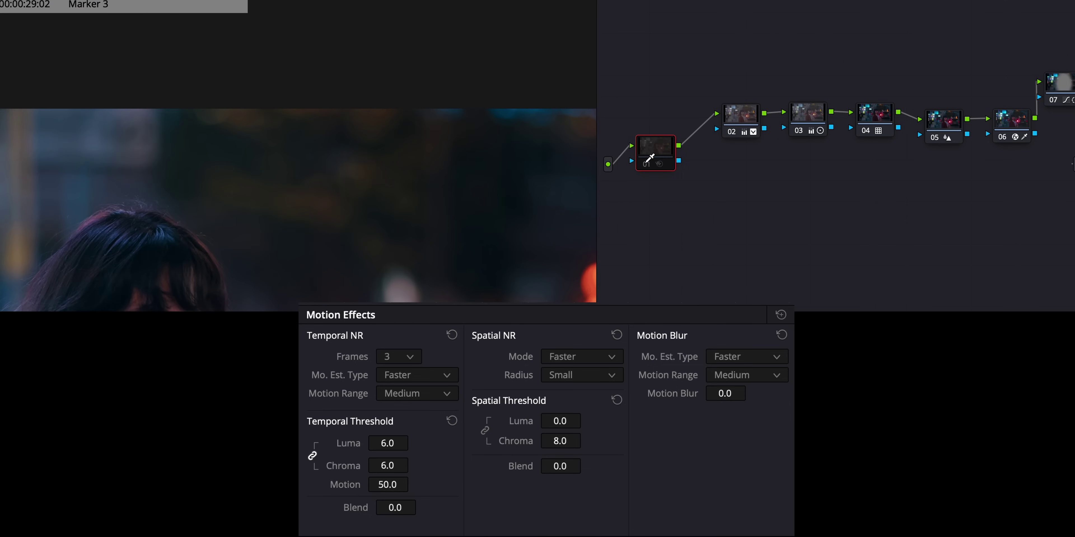
{"action": "scroll", "coordinate": [322, 164], "scroll_direction": "down", "scroll_amount": 3}
{"action": "scroll", "coordinate": [322, 164], "scroll_direction": "up", "scroll_amount": 6}
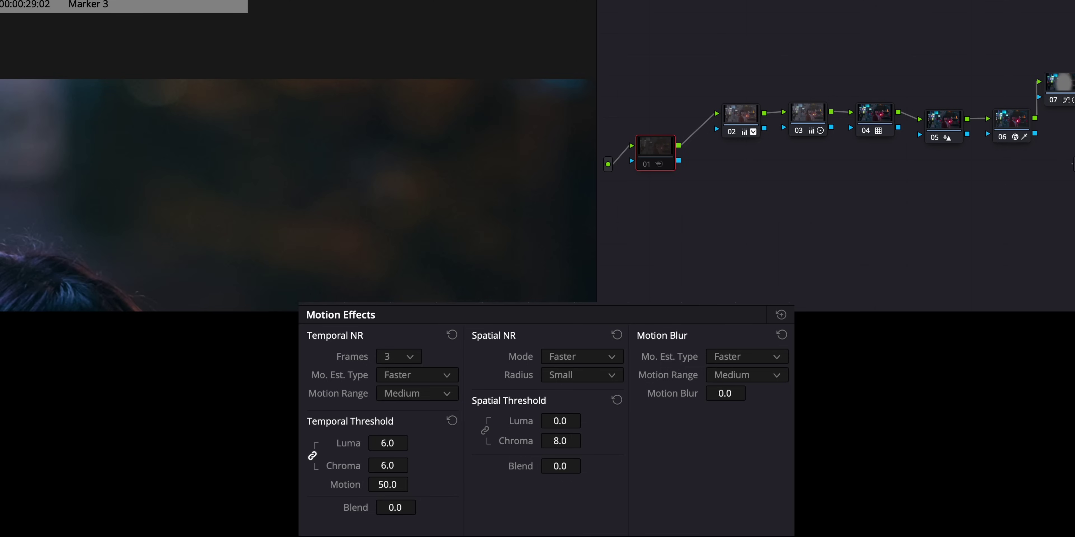
{"action": "left_click", "coordinate": [647, 165]}
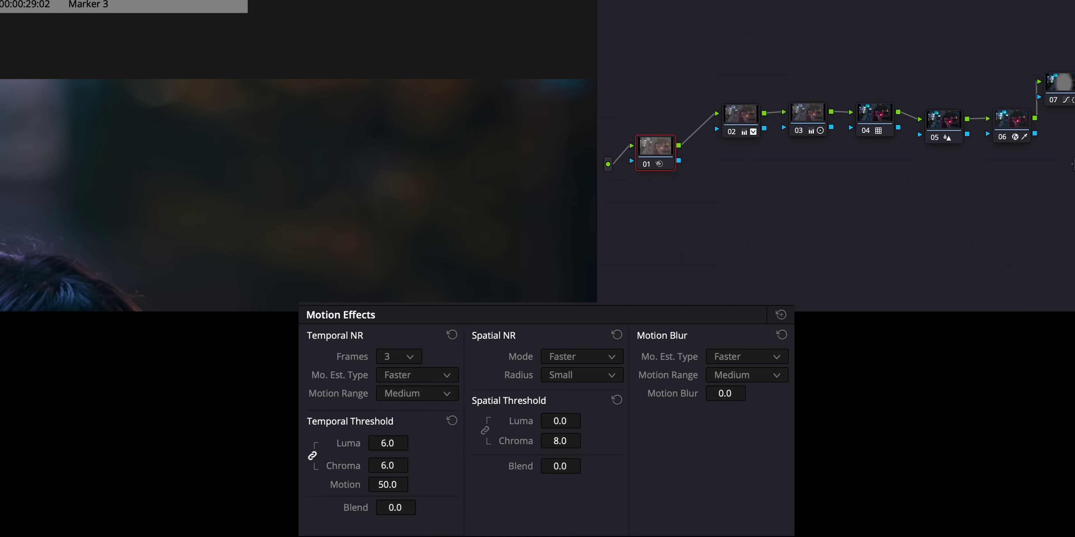
{"action": "left_click", "coordinate": [8, 1]}
{"action": "left_click", "coordinate": [9, 1]}
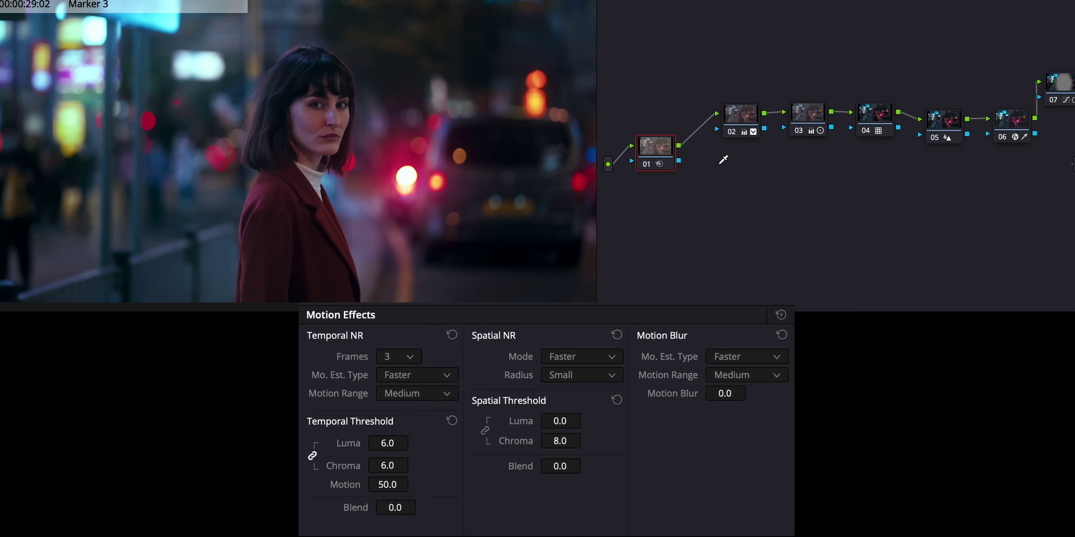